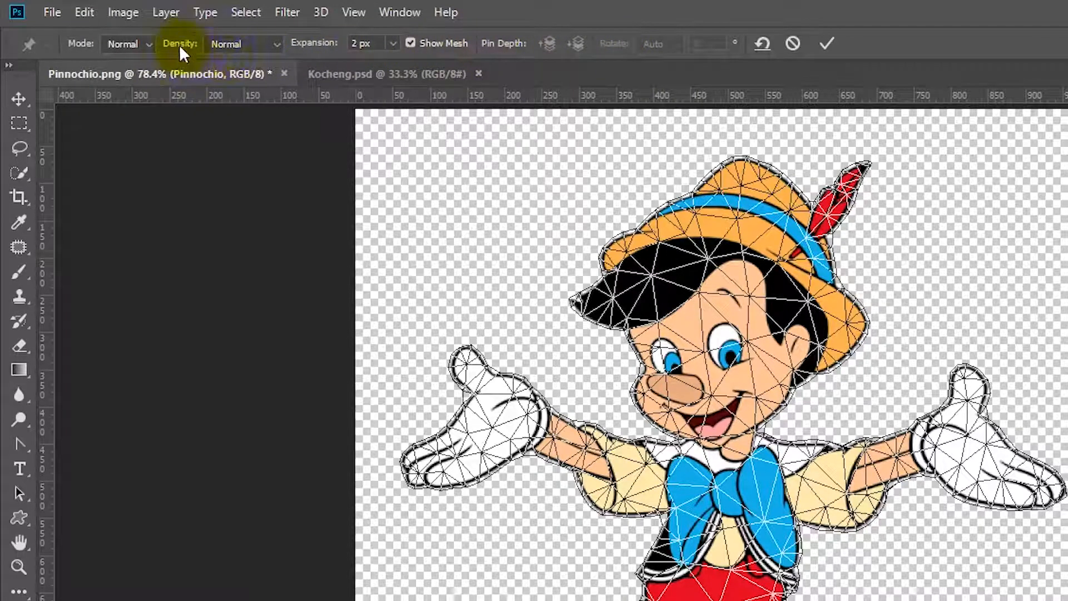
Try the Fewer Points and More Points densities on the puppet warp mesh and return the density to Normal
left_click(259, 44)
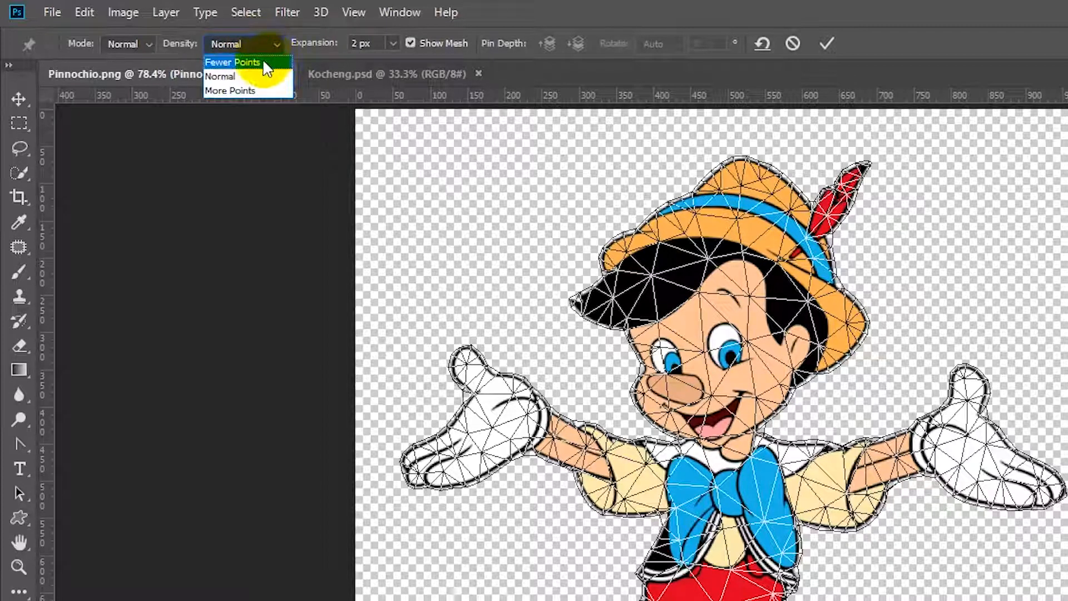
left_click(263, 63)
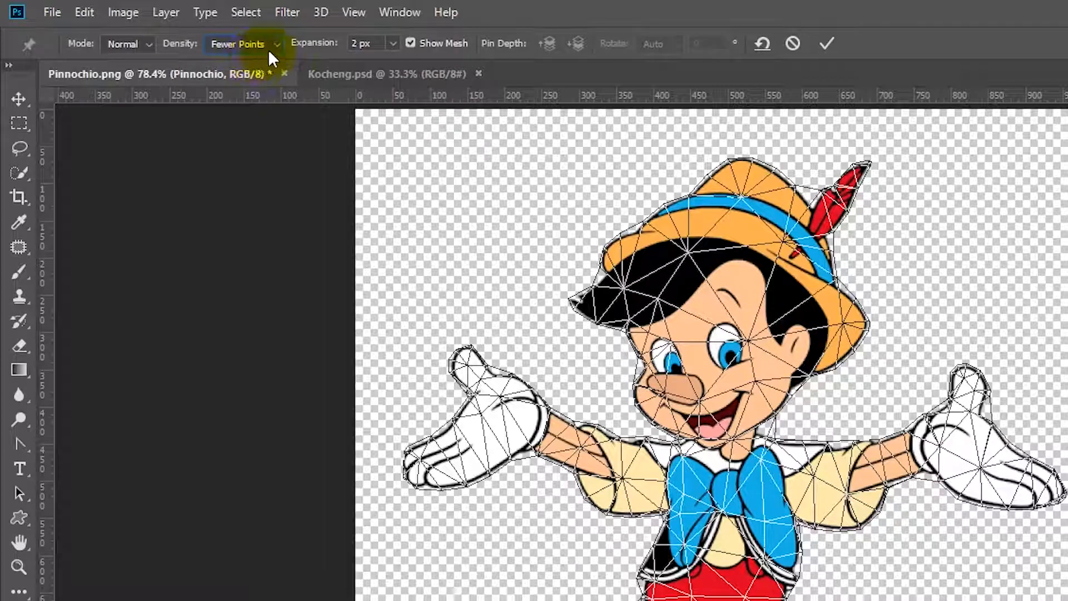
left_click(268, 44)
left_click(261, 71)
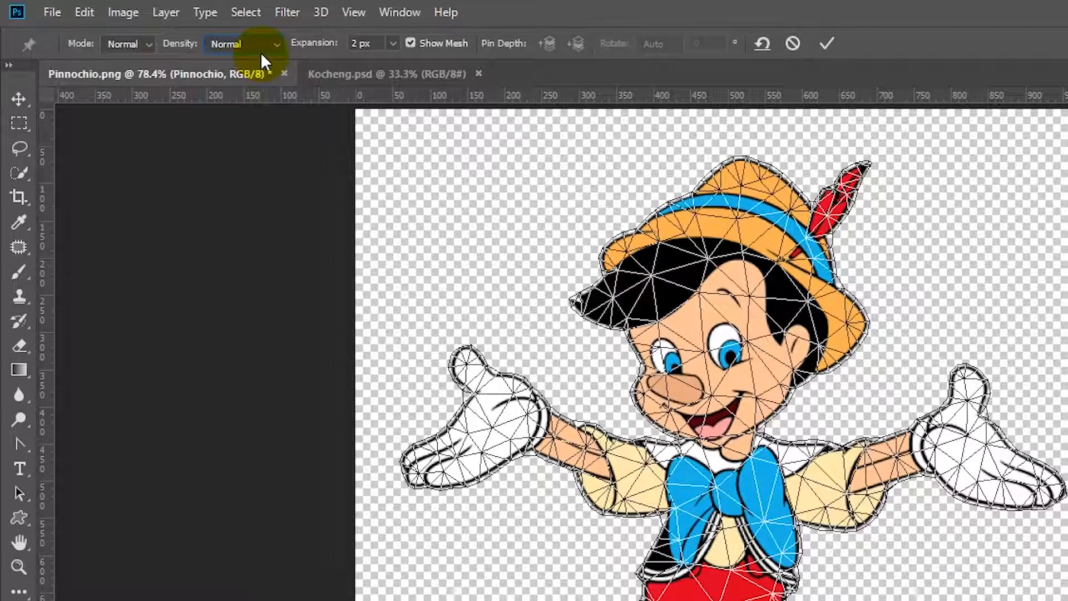
left_click(261, 52)
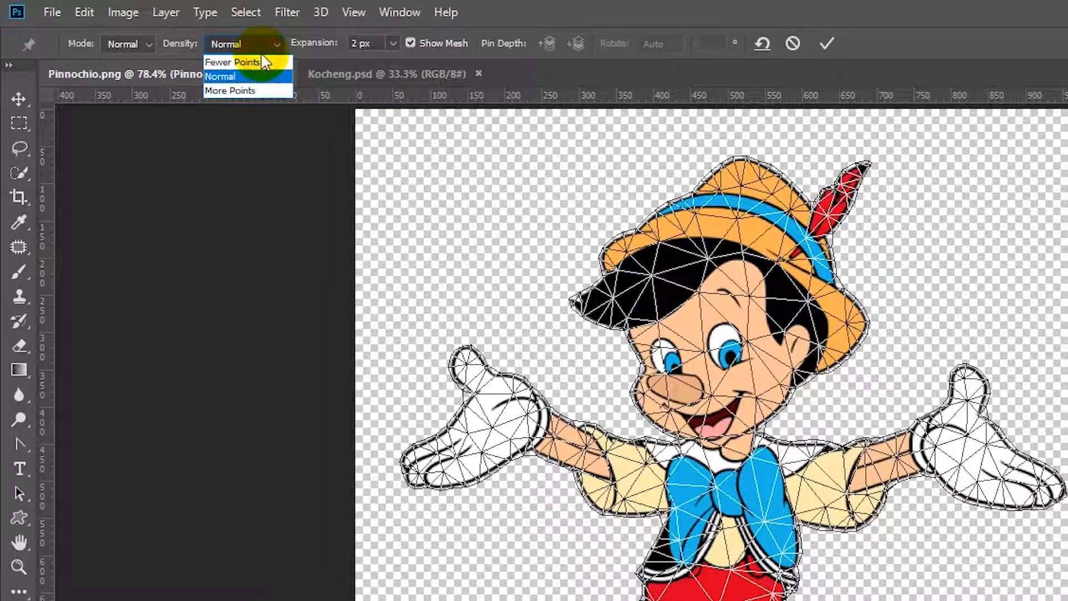
left_click(264, 87)
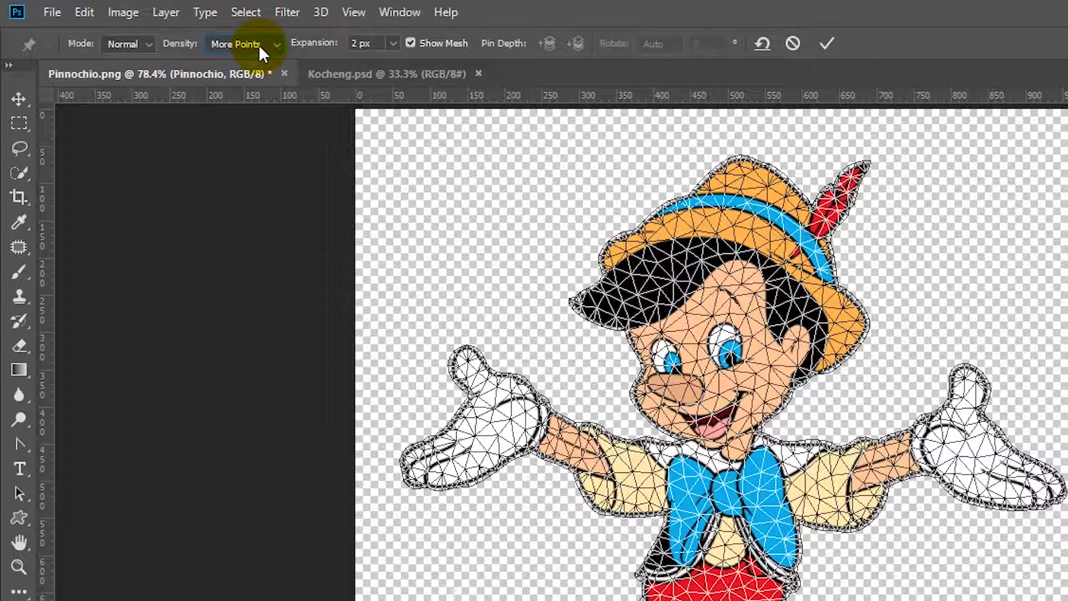
left_click(258, 44)
left_click(260, 76)
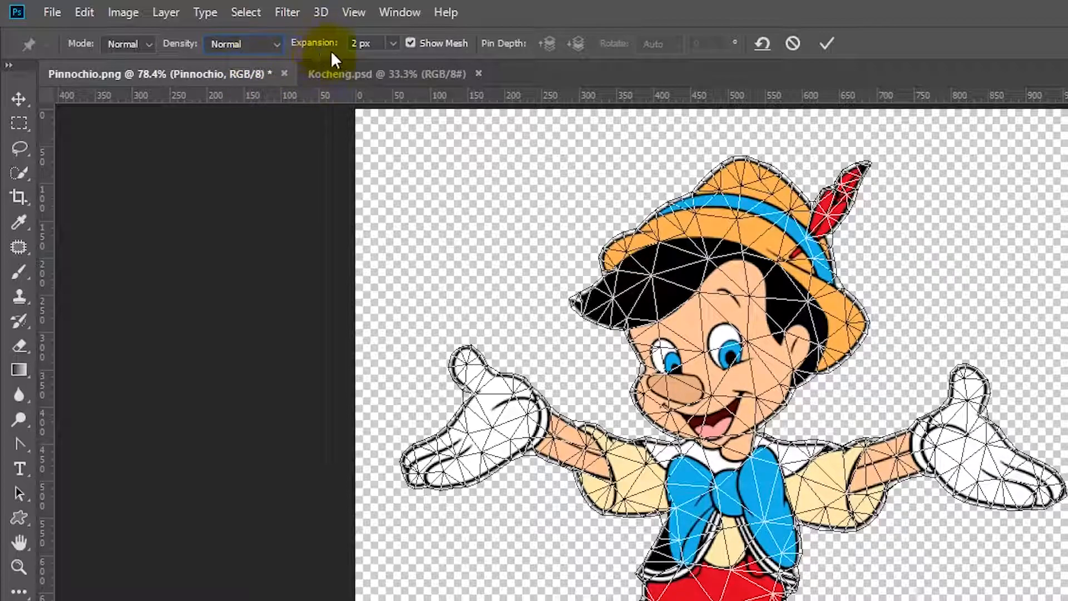
Try a mesh expansion of 14 px and set the expansion to 0 px
left_click(393, 43)
mouse_move(395, 57)
left_mouse_down()
mouse_move(425, 62)
mouse_move(377, 68)
mouse_move(396, 65)
left_mouse_up()
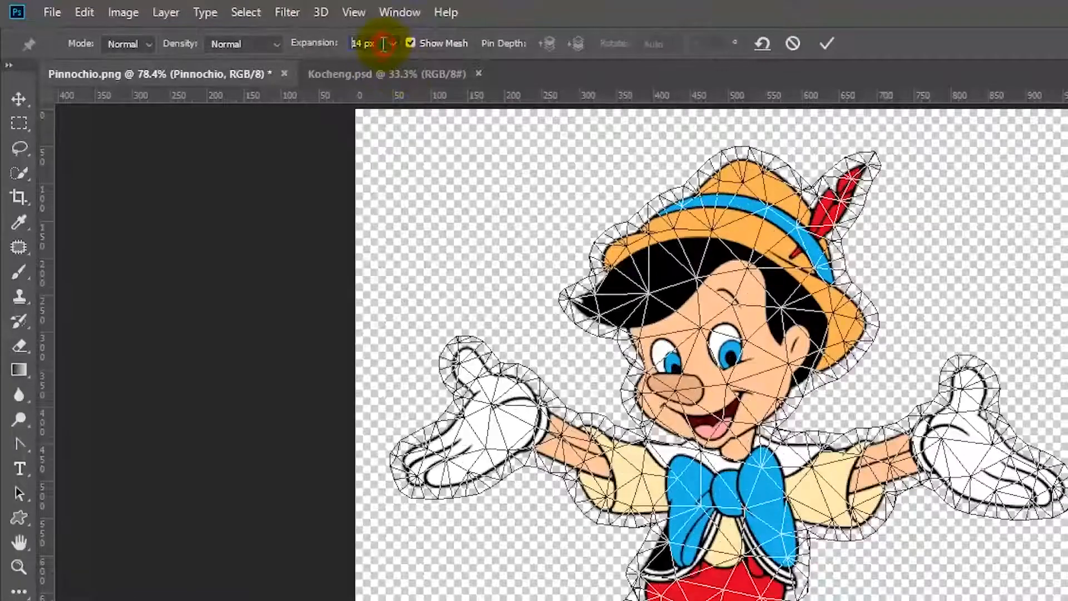
left_click(350, 44)
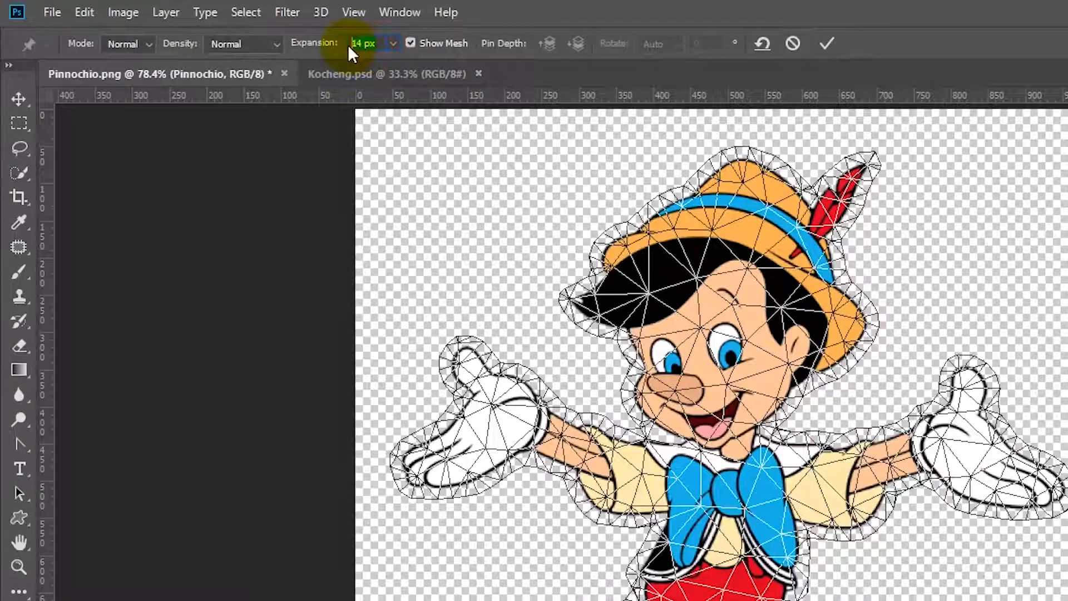
type("0")
key("Return")
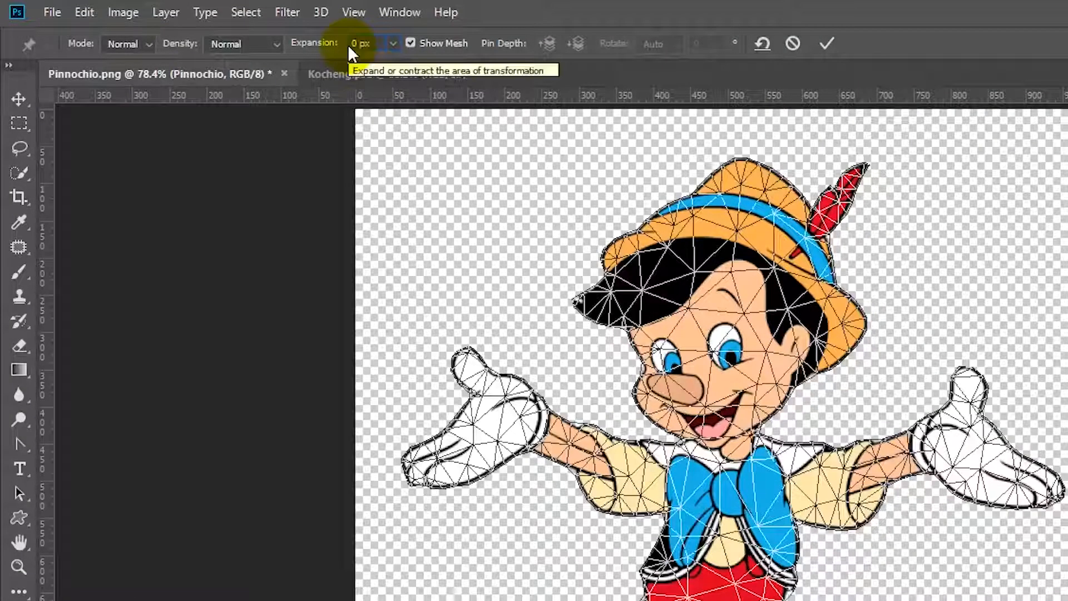
Keep the warp mode at Normal and hide the mesh on the character
left_click(144, 45)
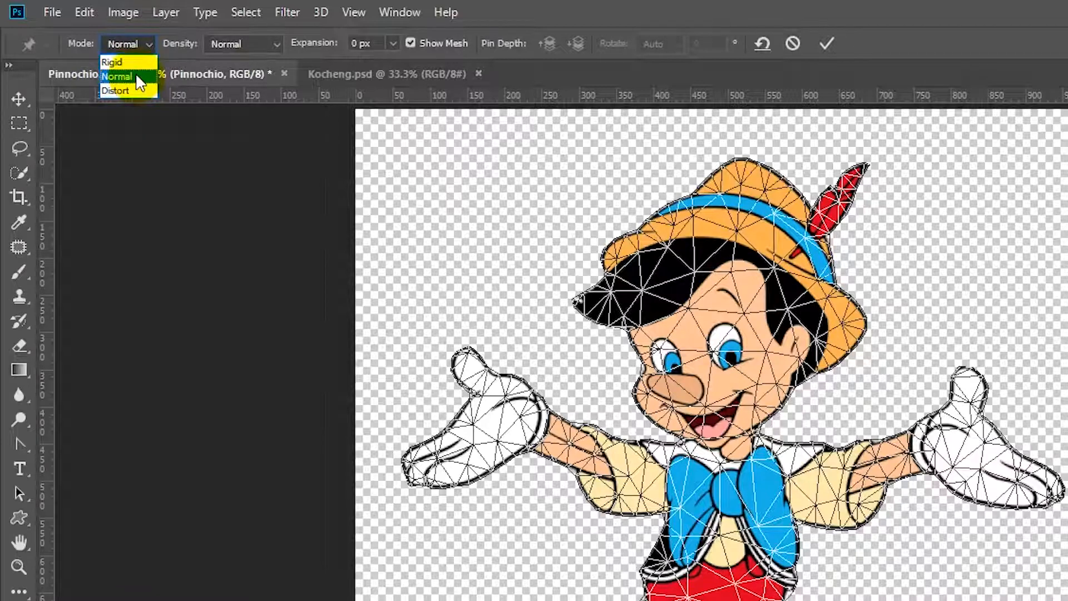
left_click(134, 73)
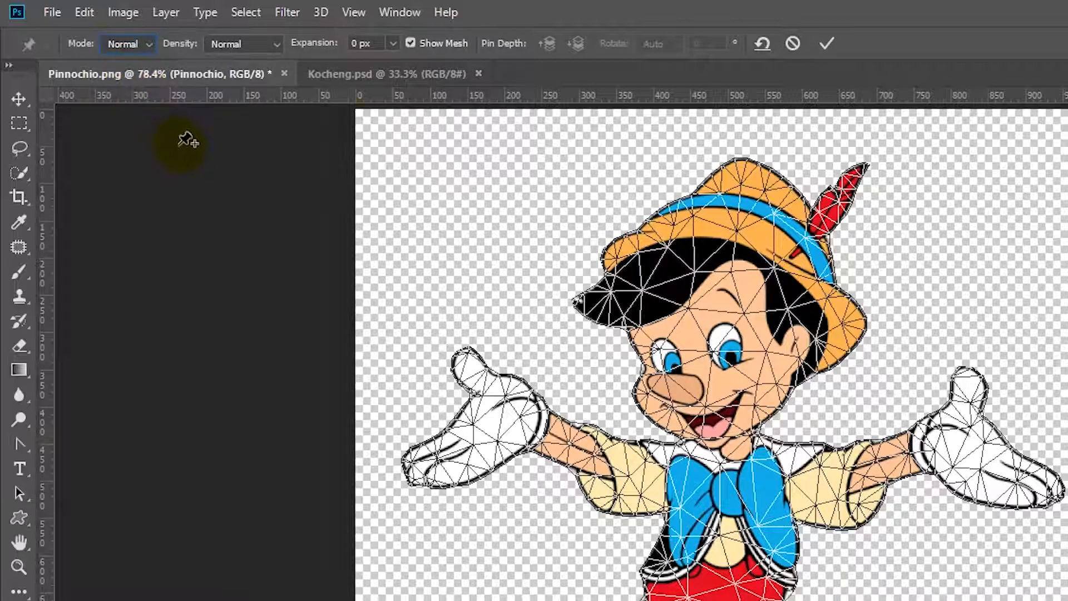
left_click(411, 44)
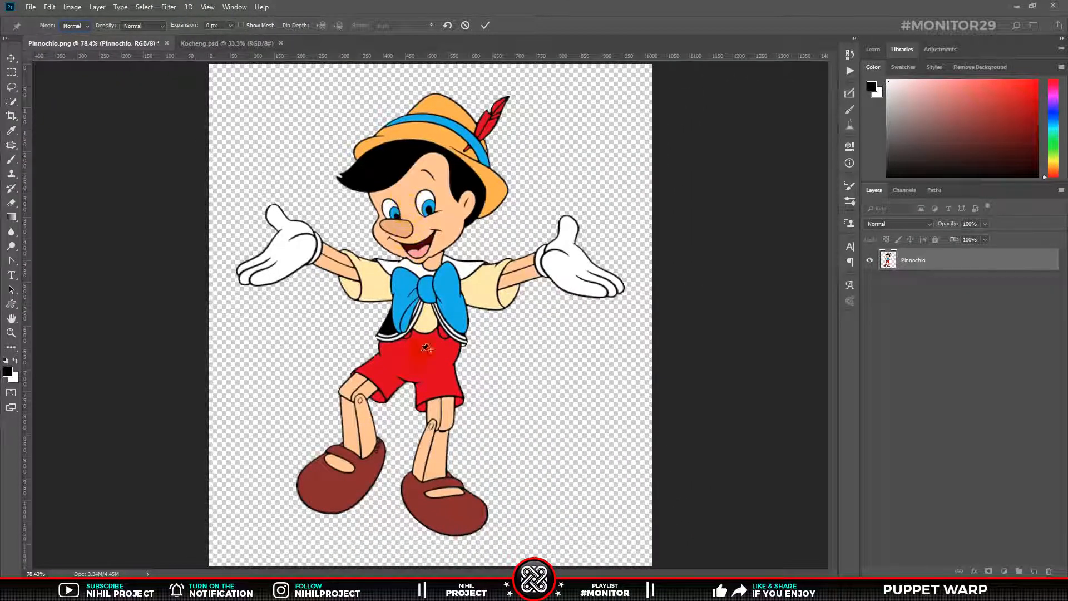
Place warp pins on the red shorts and at the neck, and set the neck pin's rotation to Fixed
left_click(418, 363)
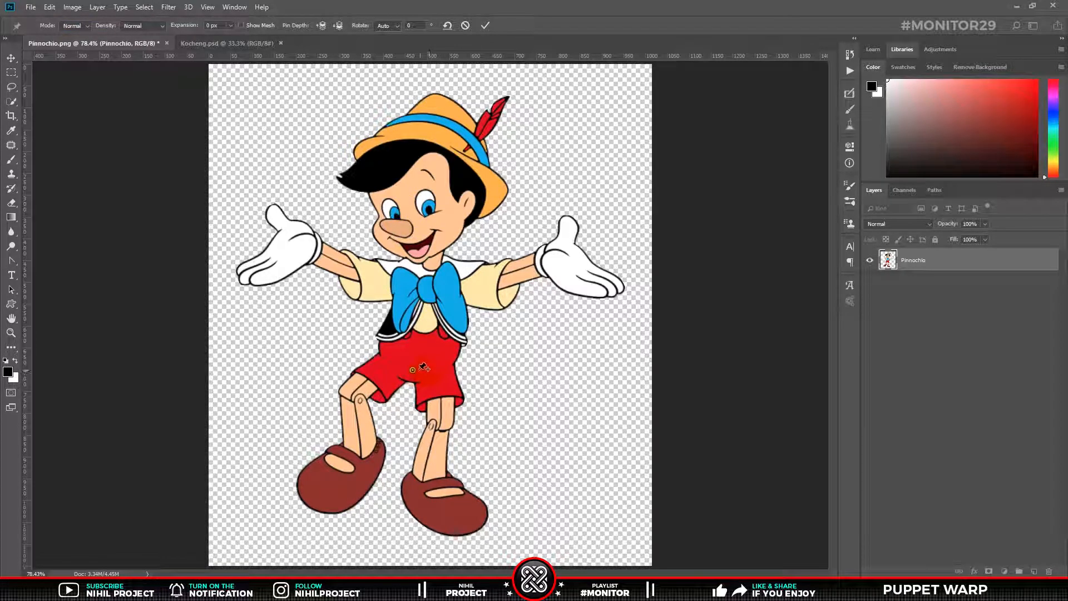
mouse_move(431, 369)
left_mouse_down()
mouse_move(463, 369)
mouse_move(426, 290)
mouse_move(390, 372)
mouse_move(446, 392)
mouse_move(429, 359)
left_mouse_up()
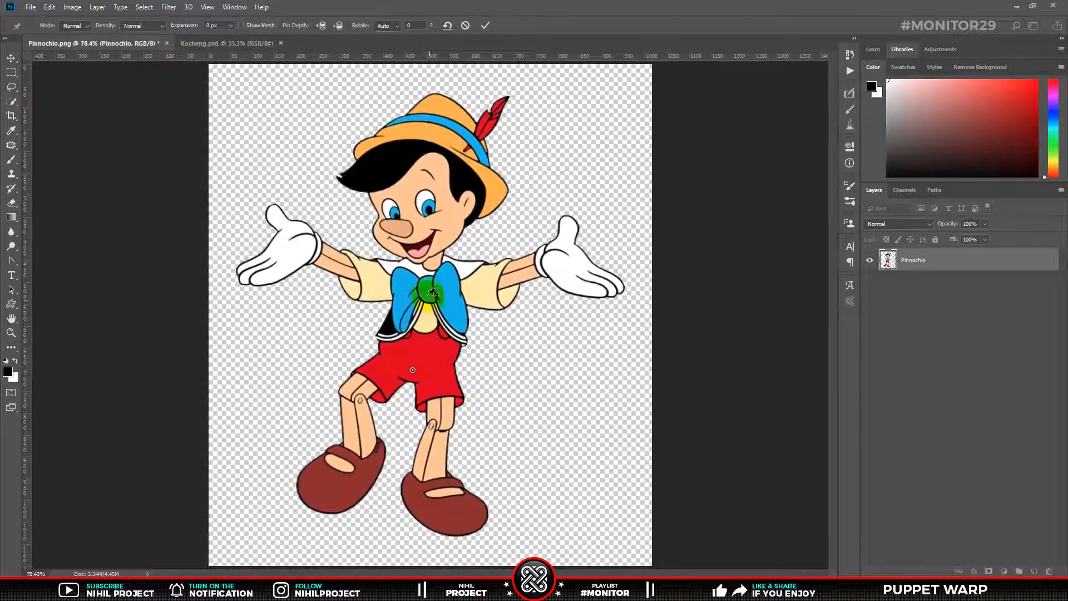
left_click(426, 270)
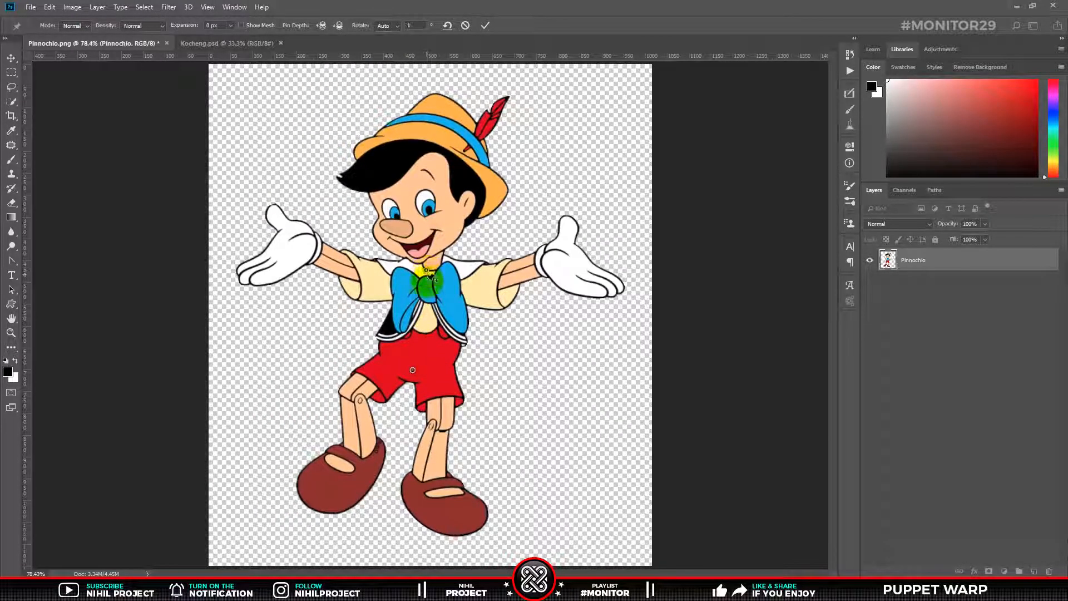
mouse_move(413, 370)
left_mouse_down()
mouse_move(439, 364)
mouse_move(414, 356)
mouse_move(366, 226)
mouse_move(515, 262)
mouse_move(416, 363)
mouse_move(509, 256)
mouse_move(359, 193)
mouse_move(382, 336)
mouse_move(417, 355)
mouse_move(412, 369)
left_mouse_up()
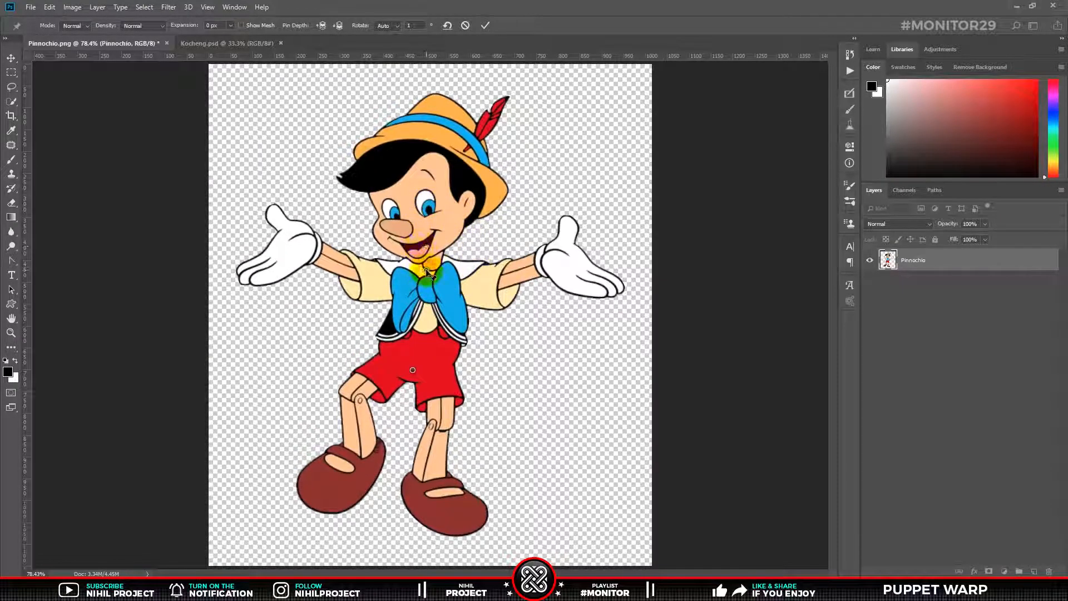
left_click(387, 26)
left_click(385, 46)
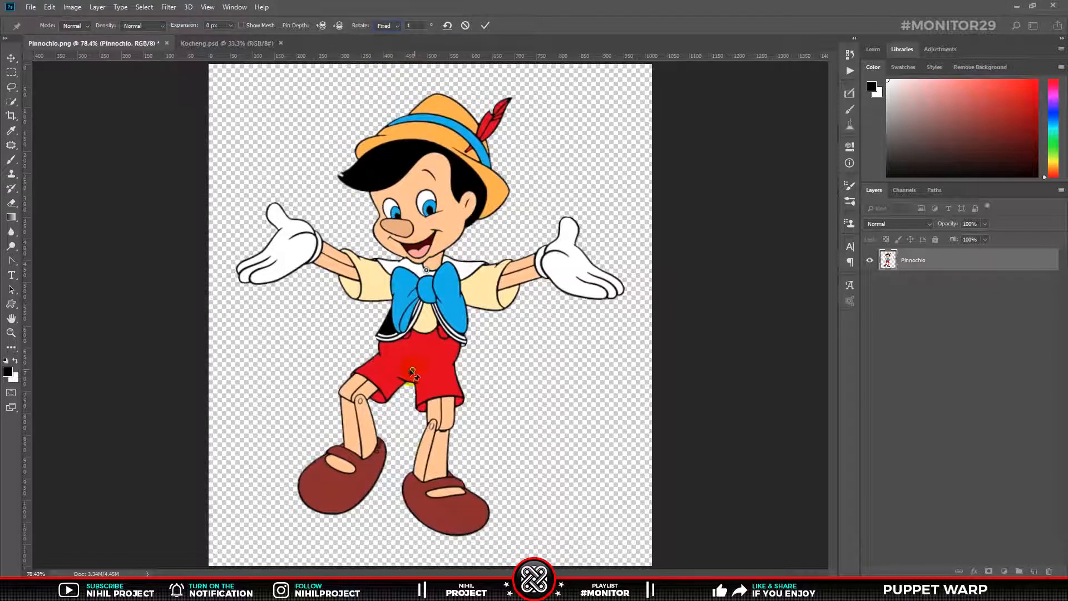
Try moving the pin on the red shorts in two directions, undoing each move
left_click_drag(413, 370, 389, 333)
key("ctrl+z")
mouse_move(412, 369)
left_mouse_down()
mouse_move(439, 368)
mouse_move(430, 365)
left_mouse_up()
key("ctrl+z")
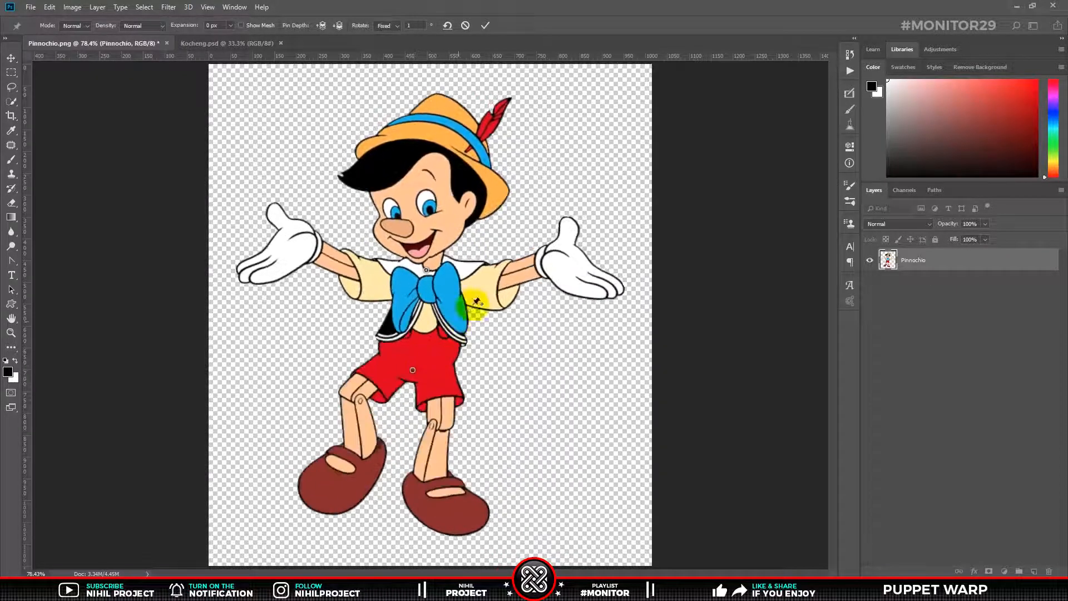
Add pins on both sides of the blue bow tie and on both gloved hands, testing the shorts pin
left_click(459, 286)
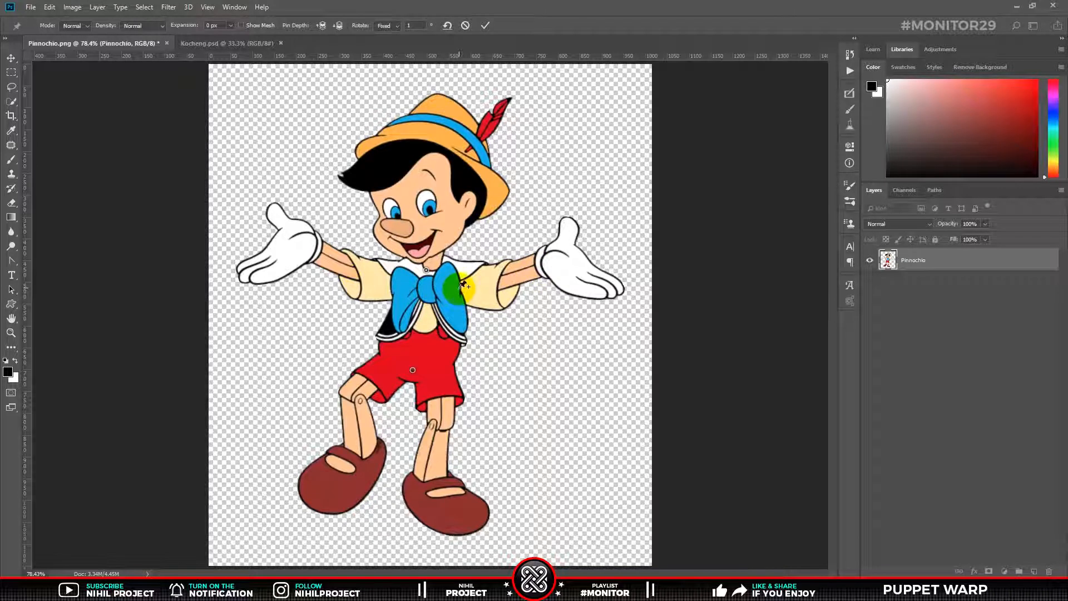
left_click(402, 282)
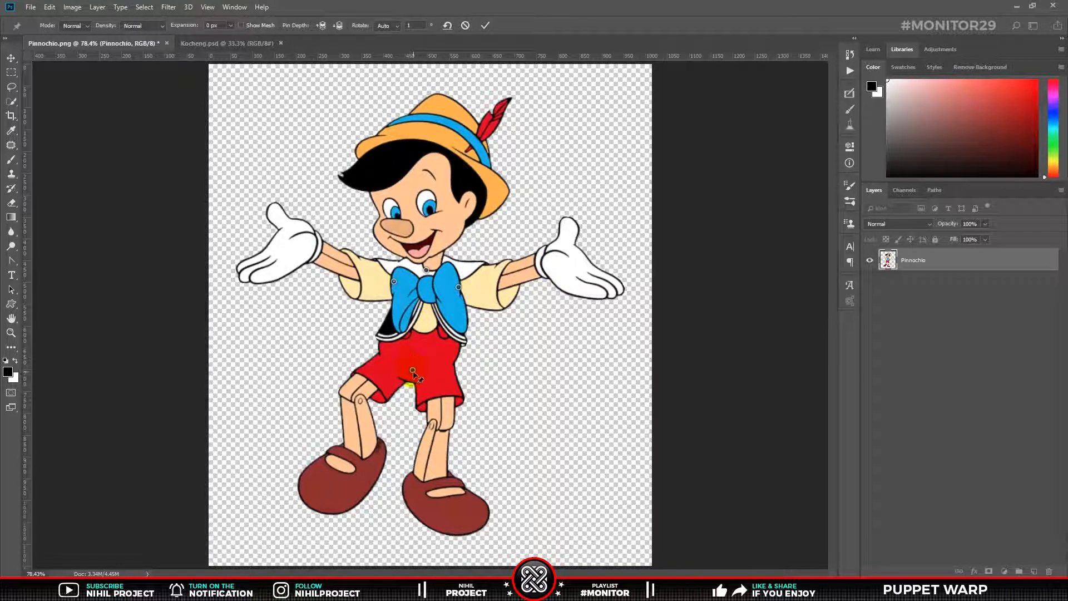
mouse_move(412, 369)
left_mouse_down()
mouse_move(415, 360)
mouse_move(412, 369)
left_mouse_up()
left_click(570, 262)
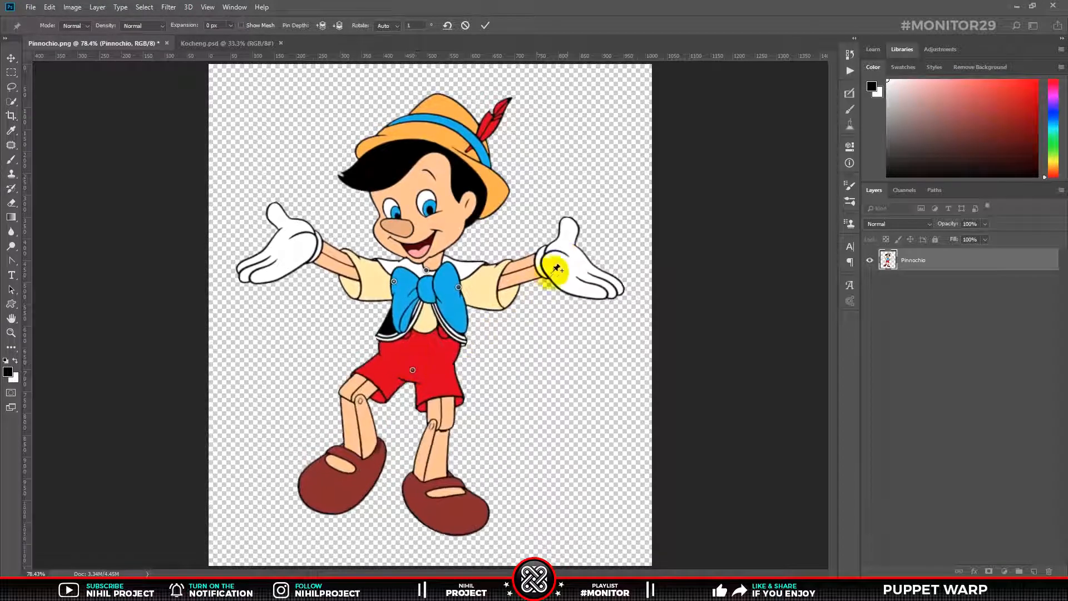
left_click(346, 258)
left_click(287, 242)
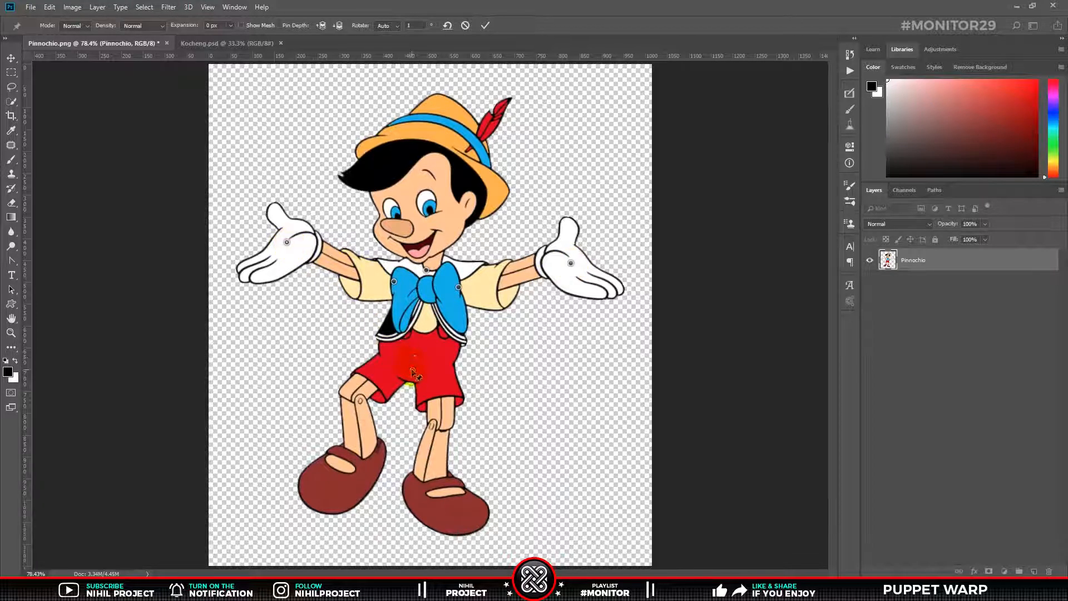
left_click_drag(416, 371, 424, 351)
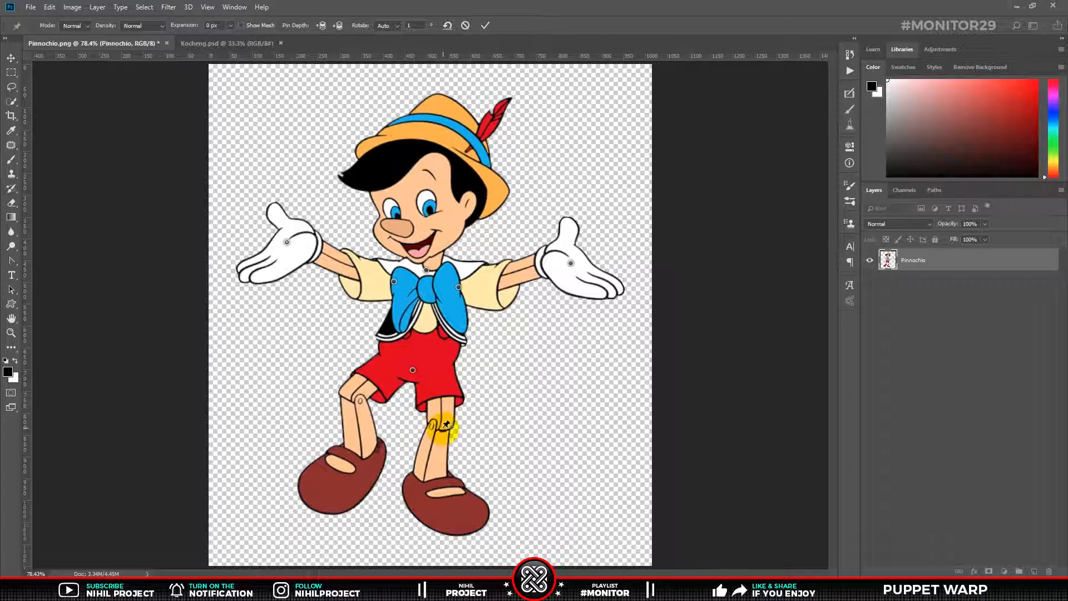
Add a warp pin on each of the character's knees and select the one on the image's right side
left_click(440, 427)
left_click(354, 399)
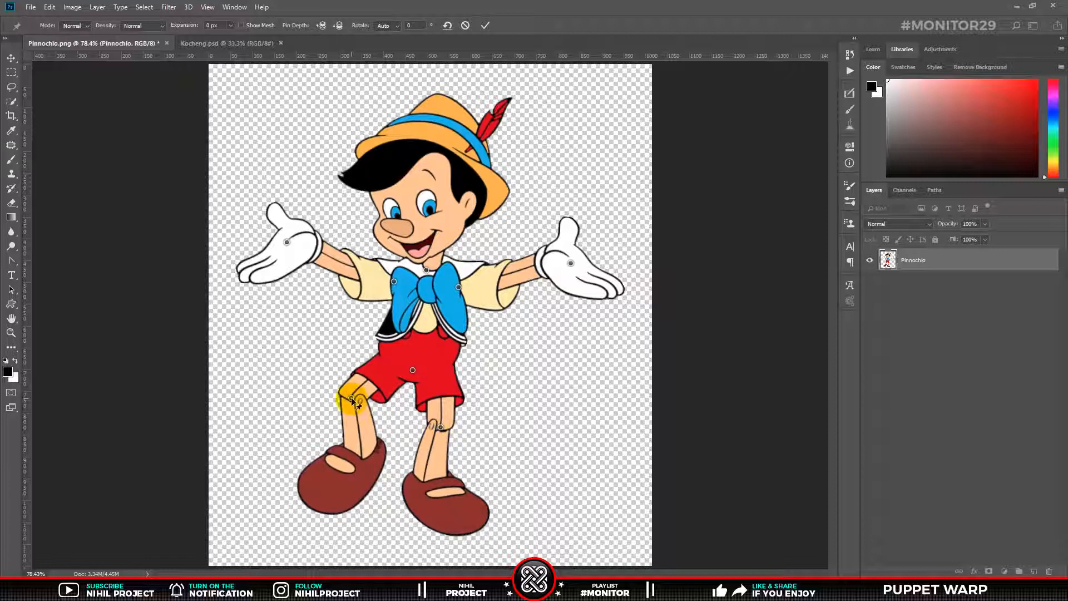
left_click(440, 427)
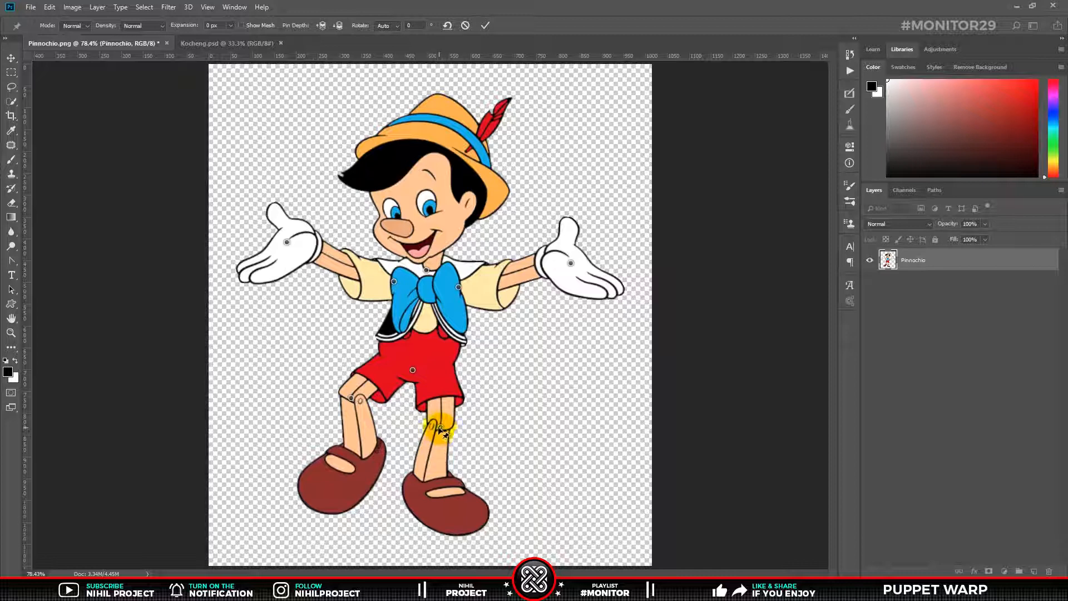
Move the knee pin on the image's right side up and outward, and rotate it to about -7 degrees
left_click_drag(440, 427, 467, 405)
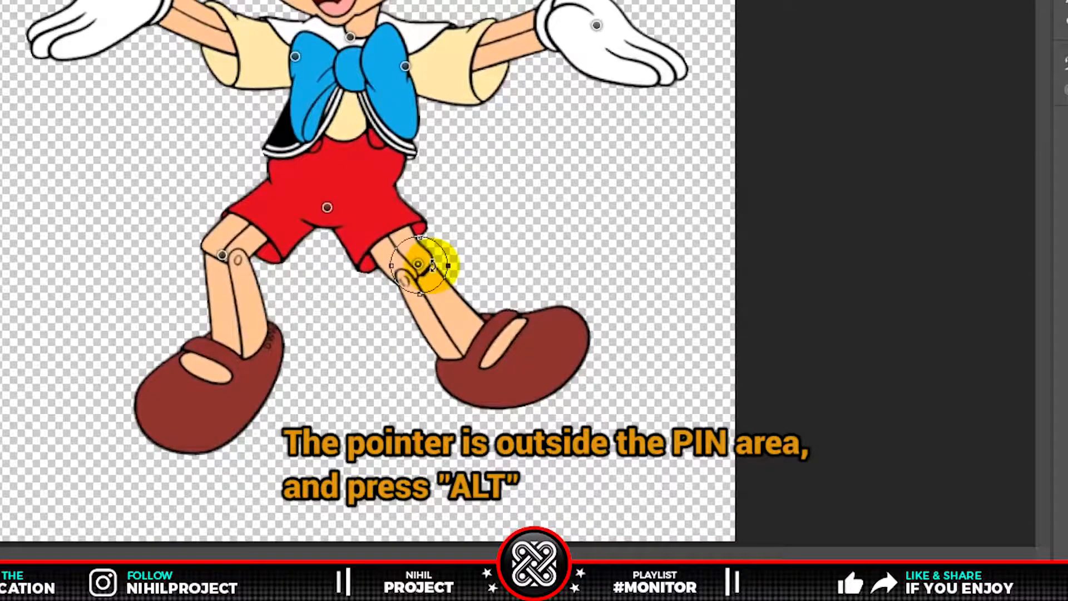
key("alt")
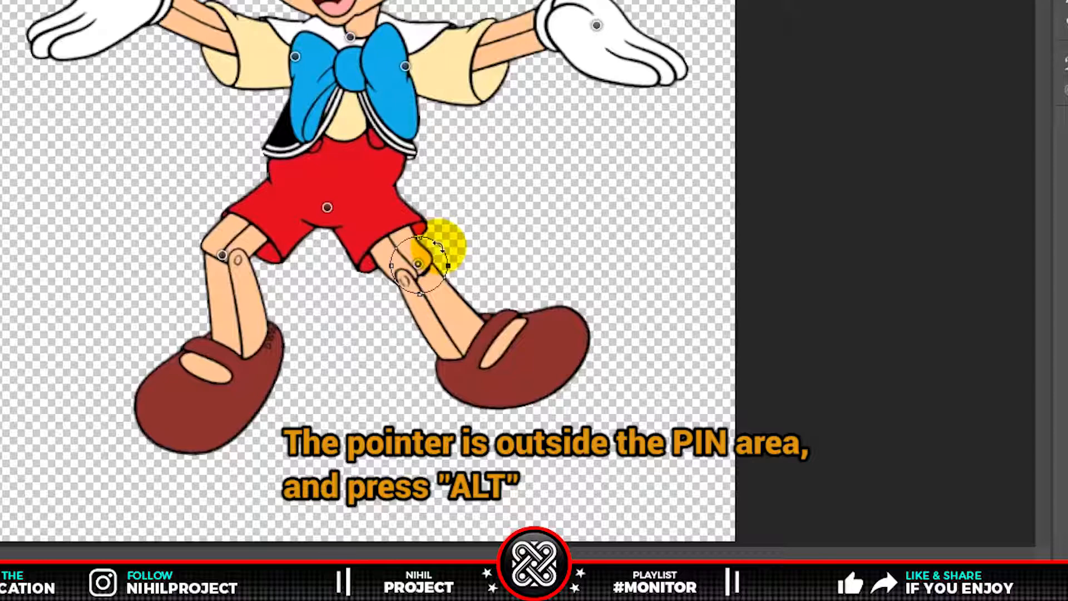
left_click_drag(439, 245, 460, 263)
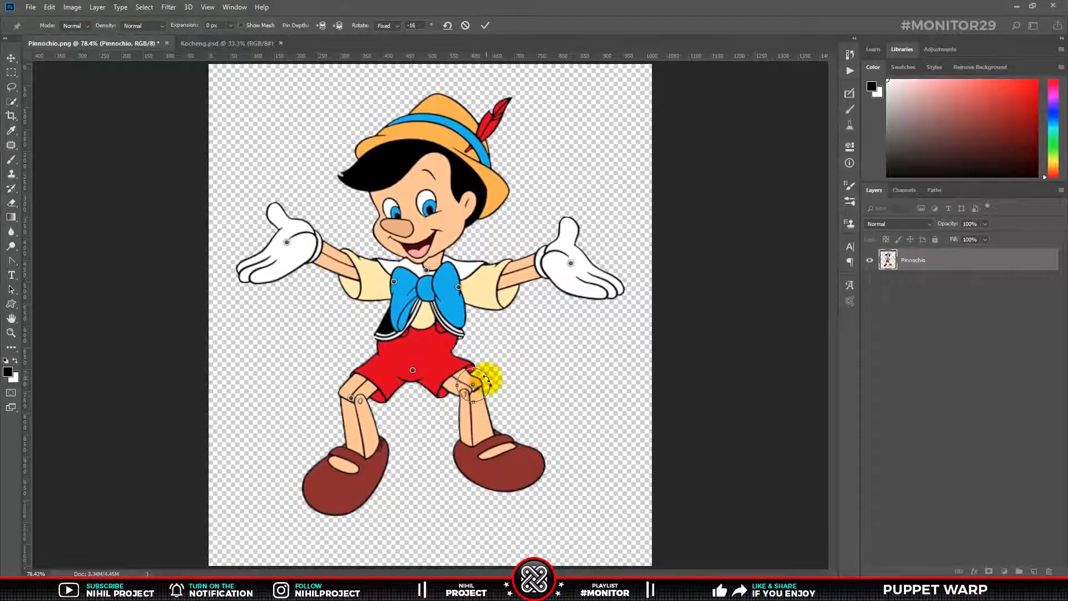
left_click_drag(485, 379, 489, 375)
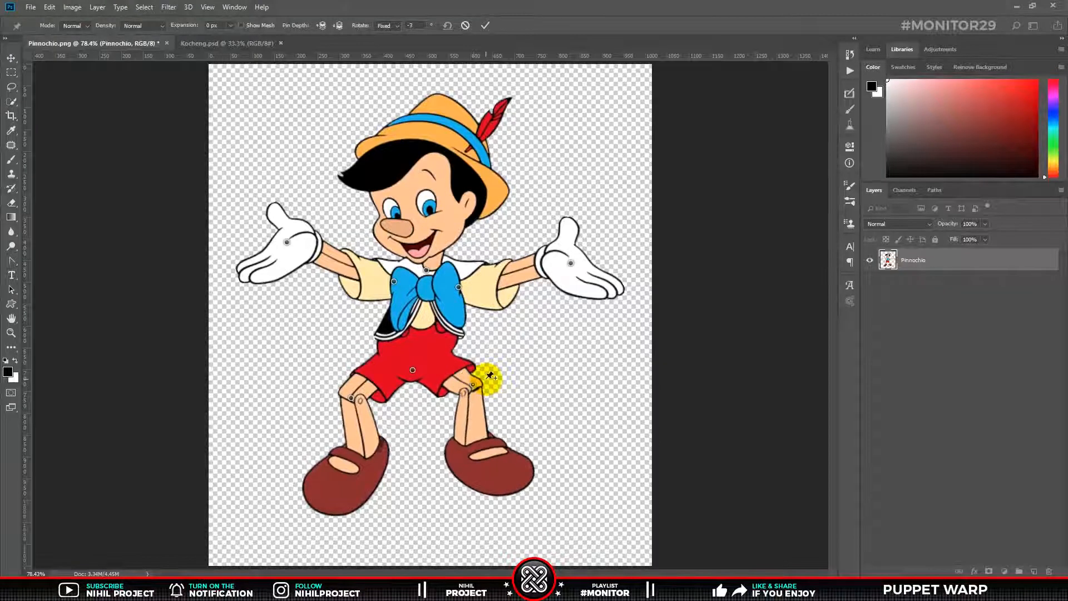
Raise and rotate the knee pin on the image's left side, and fine-tune the shorts pin and the other knee pin
left_click_drag(351, 398, 360, 391)
left_click_drag(375, 399, 358, 384)
left_click_drag(413, 370, 415, 368)
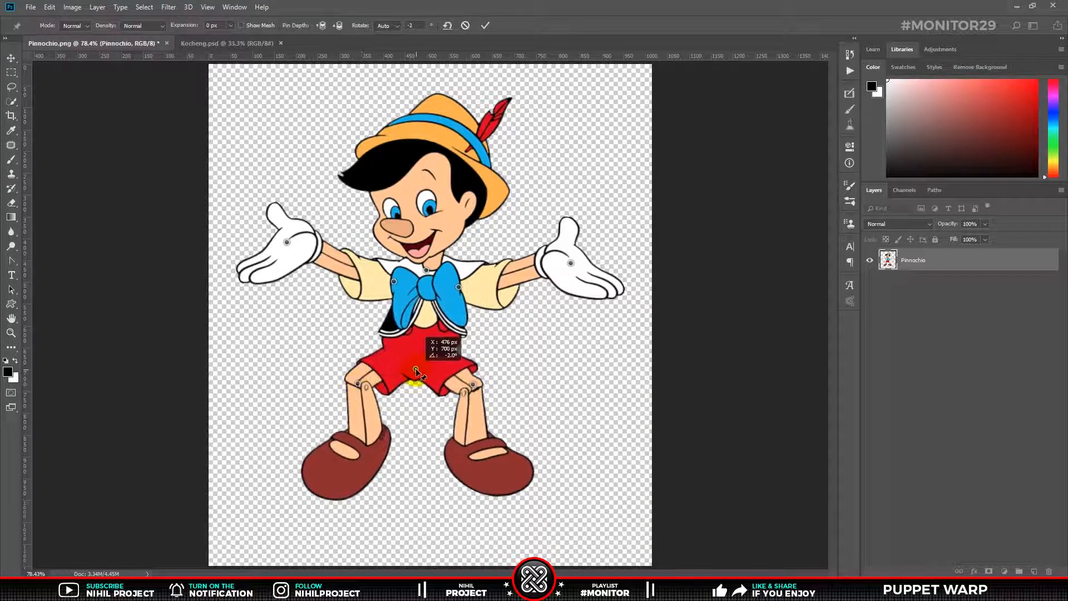
left_click_drag(473, 389, 472, 385)
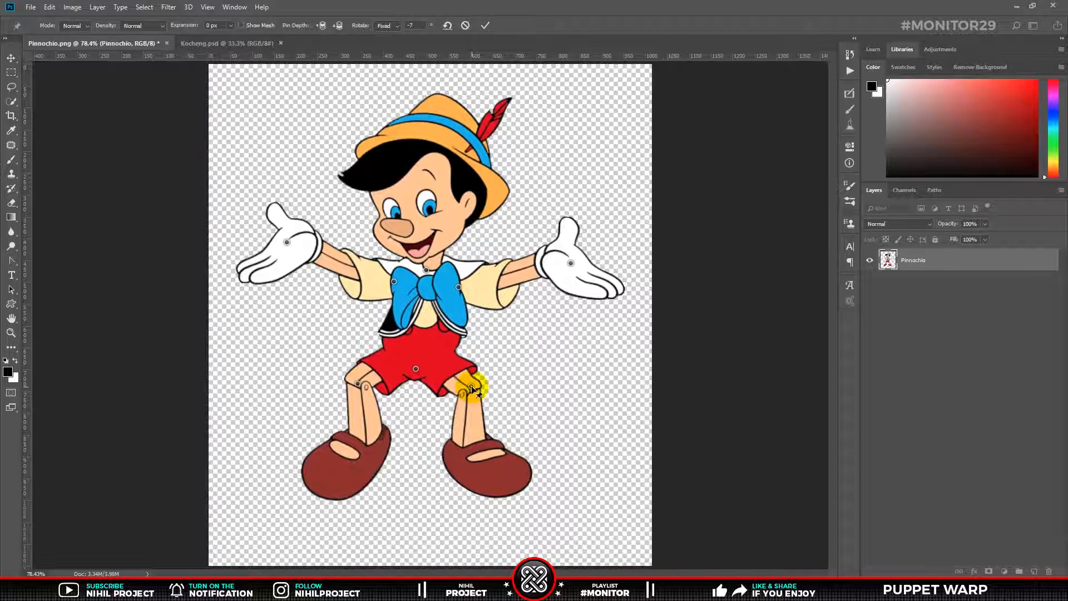
Delete the pin on the glove at the image's right side and place a new pin at the same spot
left_click(574, 270)
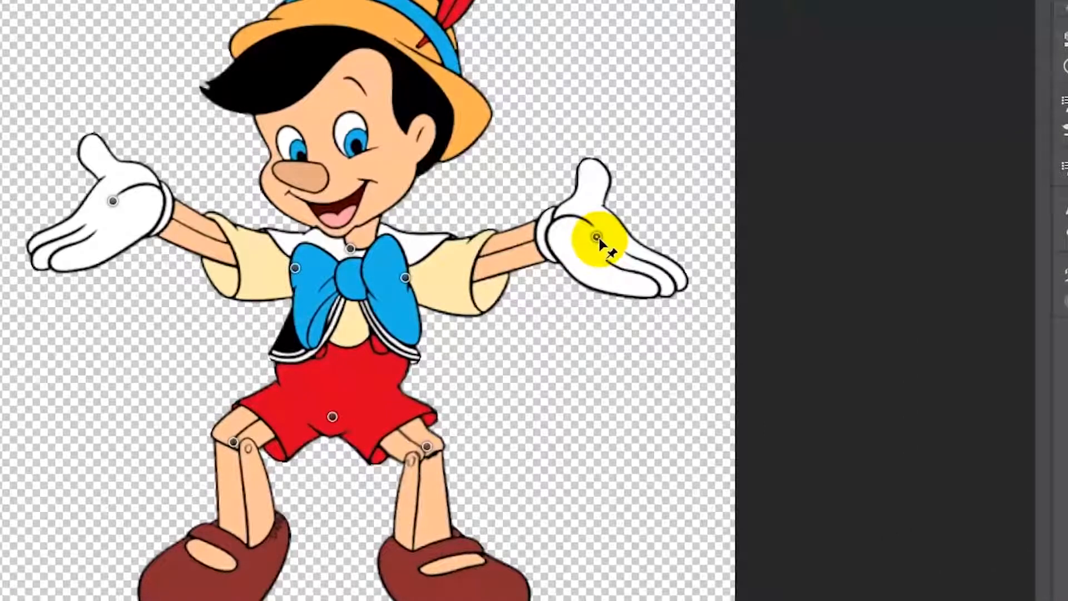
key("alt")
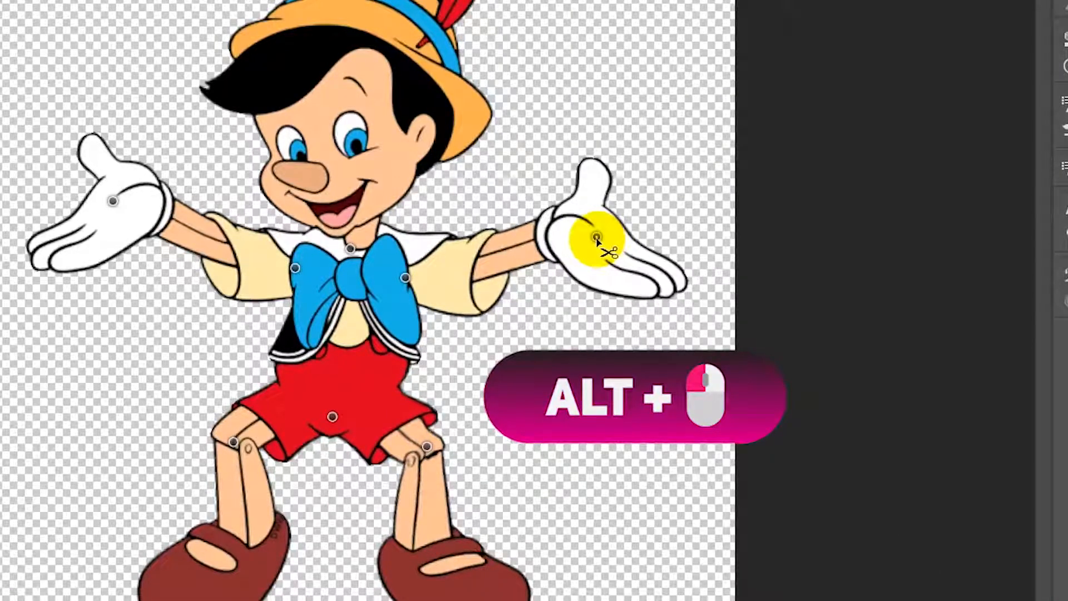
left_click(596, 239, "alt")
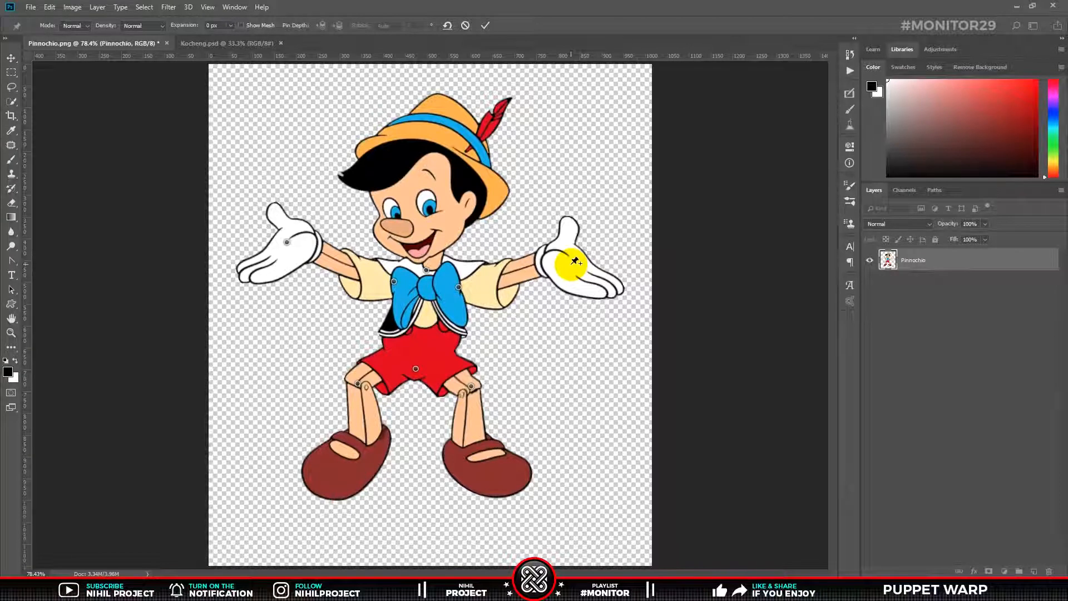
left_click(570, 263)
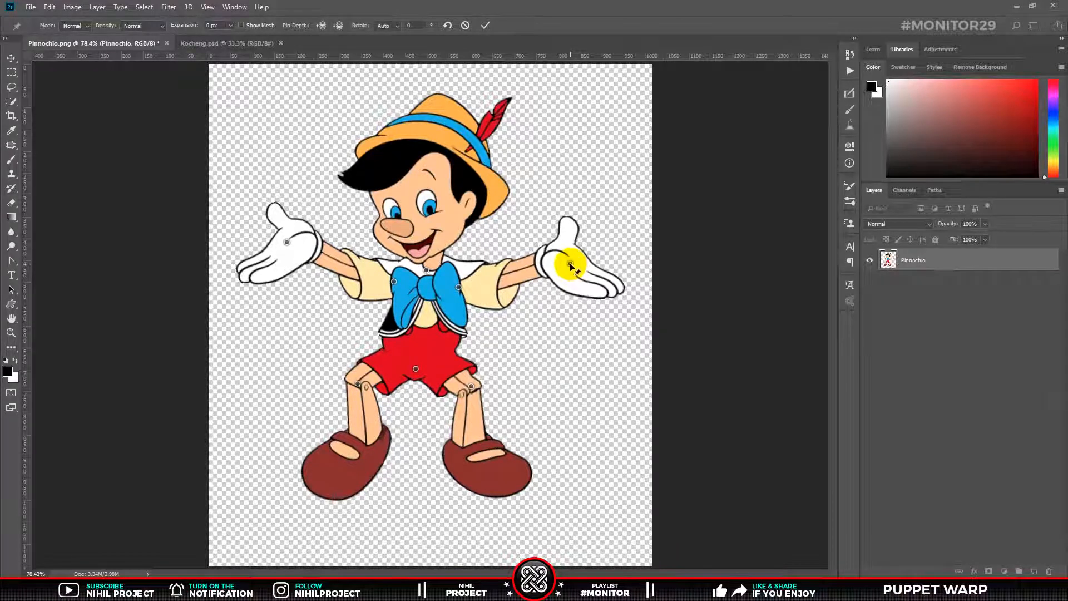
Move the glove pin on the image's right side against the head with the palm facing it, and raise the other glove beside the face
left_click_drag(571, 263, 482, 207)
left_click(286, 243)
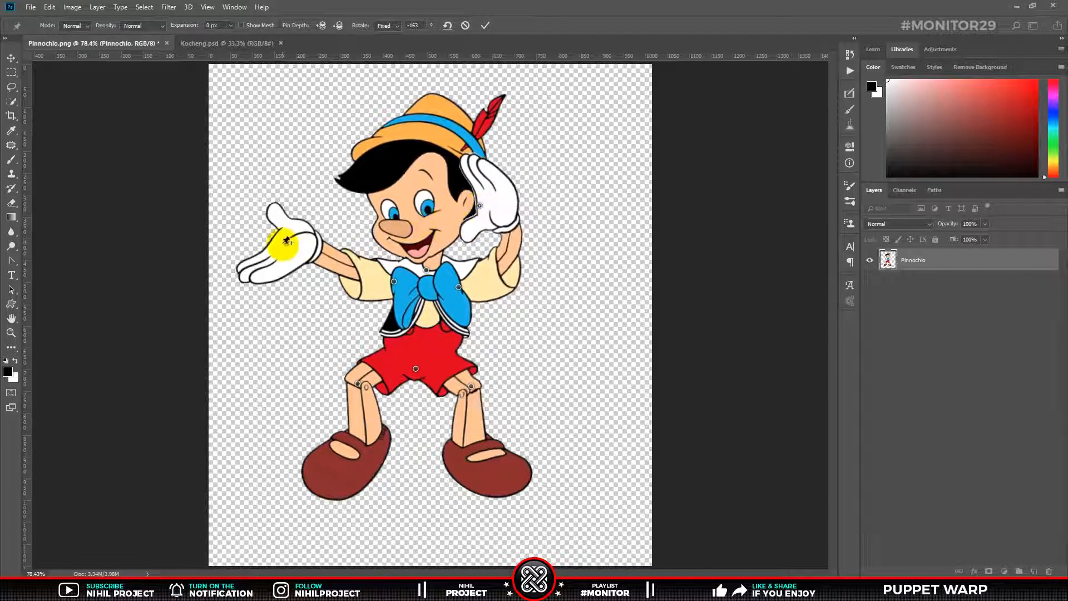
left_click_drag(287, 243, 348, 209)
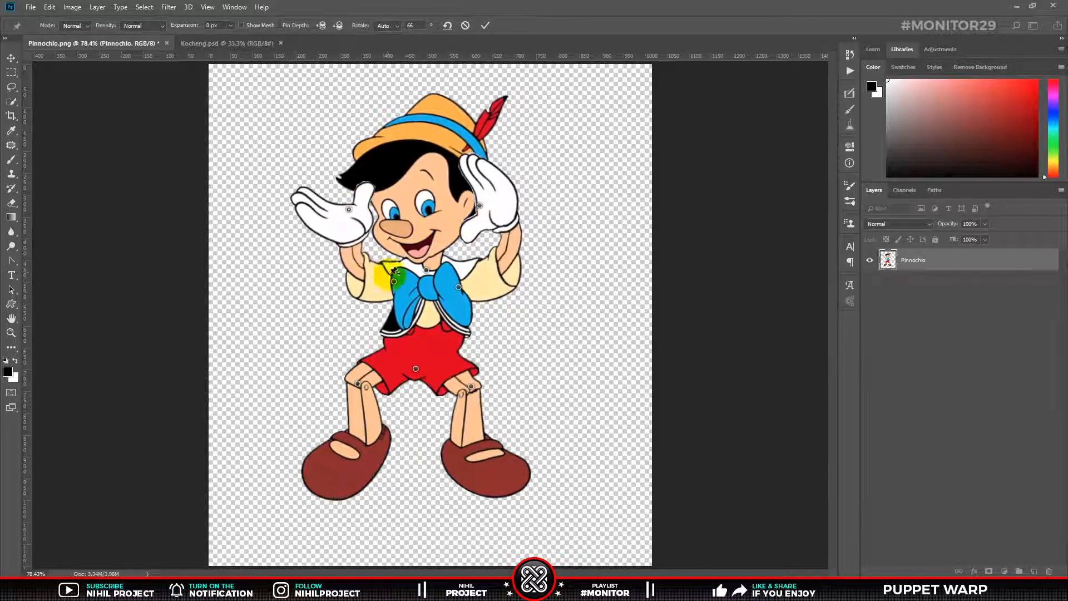
Rotate the glove on the image's left side to about 154 degrees over the face, and shift the nearby vest pin down and outward
left_click_drag(393, 282, 388, 289)
left_click(348, 209)
left_click_drag(364, 208, 363, 221)
left_click_drag(349, 210, 393, 212)
left_click_drag(389, 289, 384, 296)
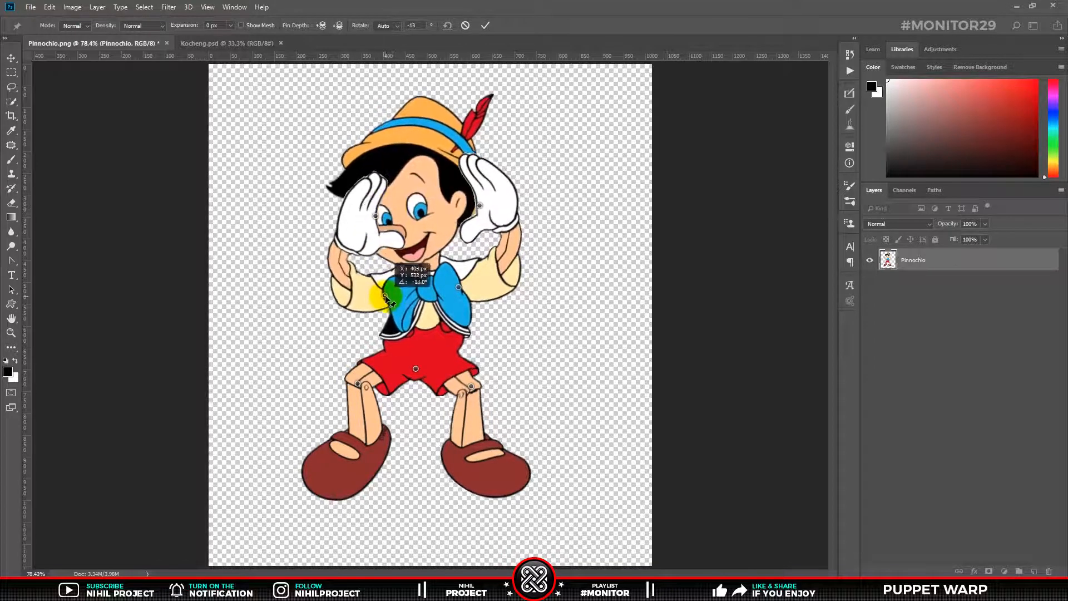
Set the glove pin on the image's left side behind the head, nudge the other glove inward, and apply the warp
left_click(376, 217)
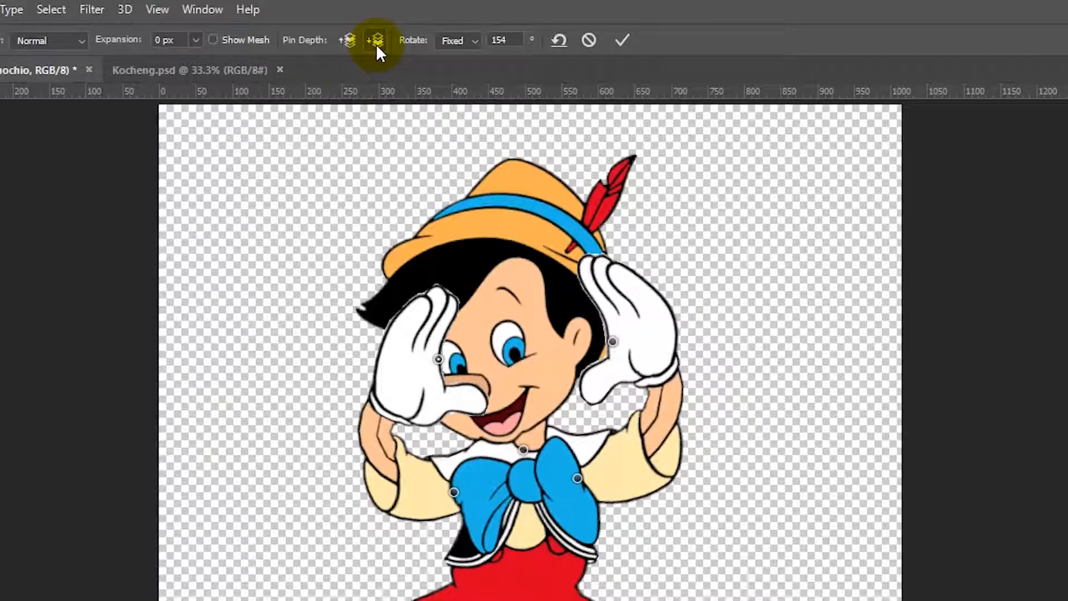
left_click(376, 42)
left_click(349, 41)
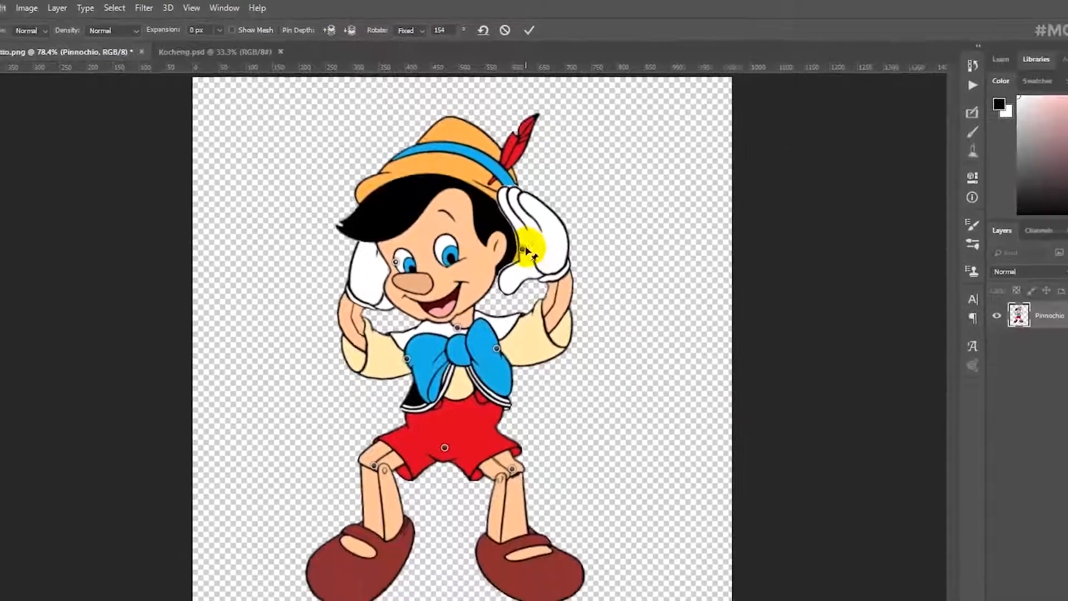
mouse_move(524, 249)
left_mouse_down()
mouse_move(528, 223)
mouse_move(515, 246)
left_mouse_up()
left_click(486, 25)
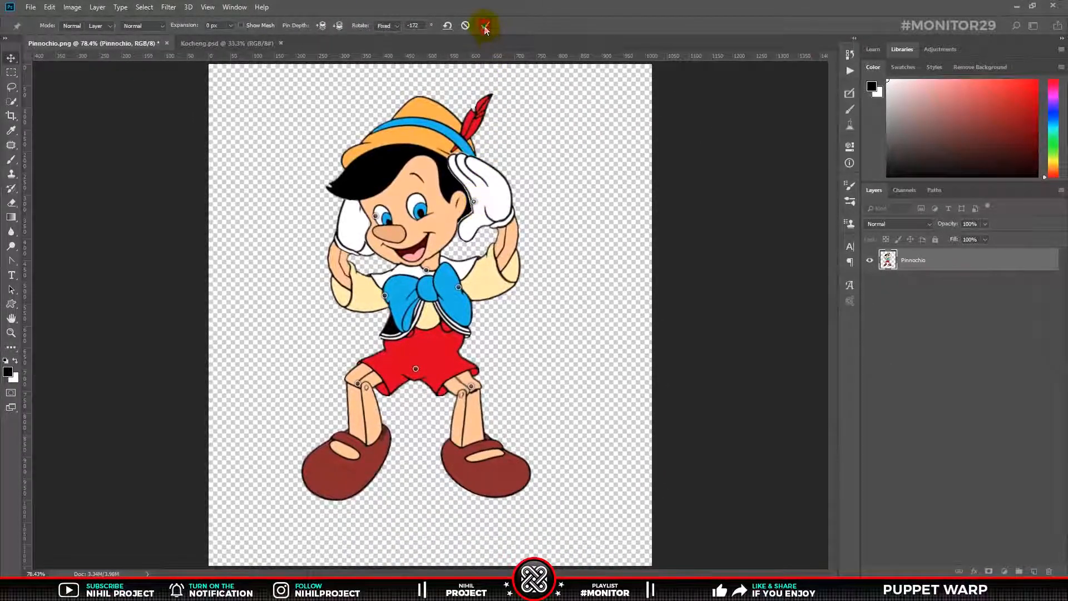
Toggle the applied Puppet Warp off and on to compare the poses, finishing with the warp undone
key("ctrl+z")
key("ctrl+z")
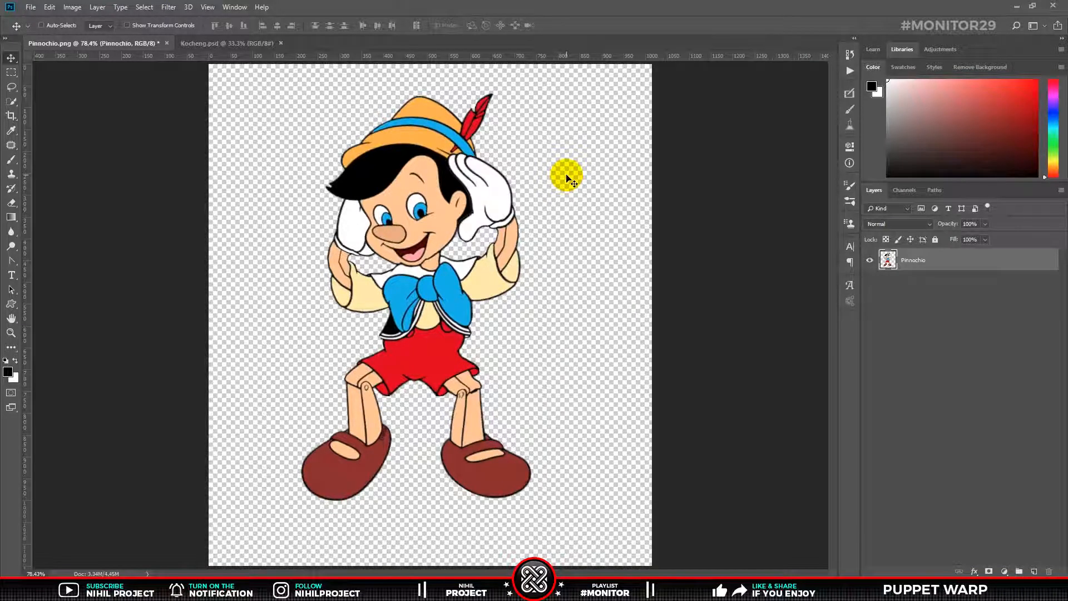
key("ctrl+z")
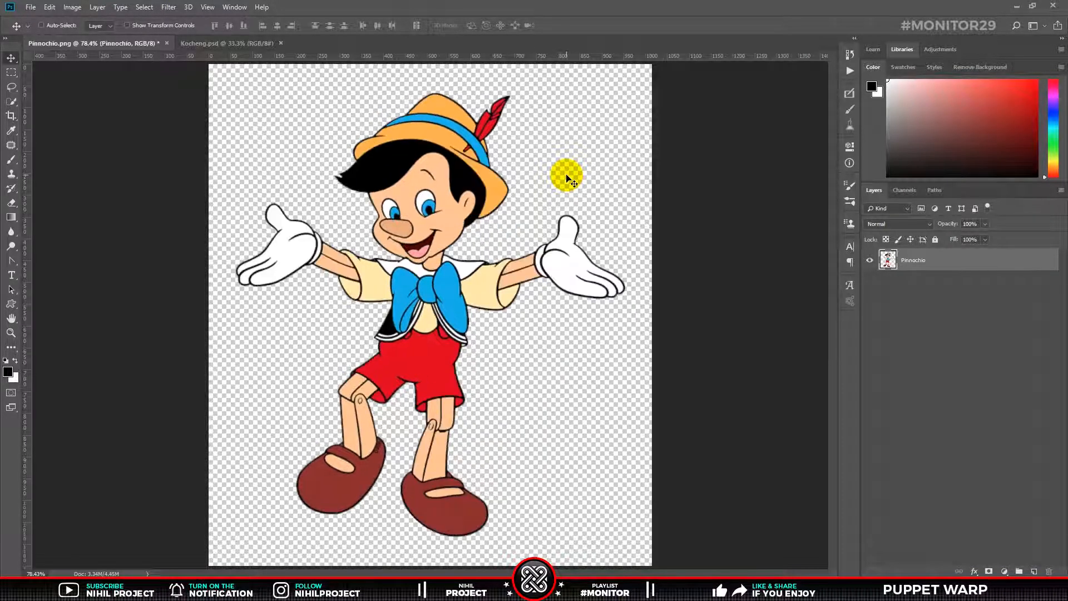
key("ctrl+z")
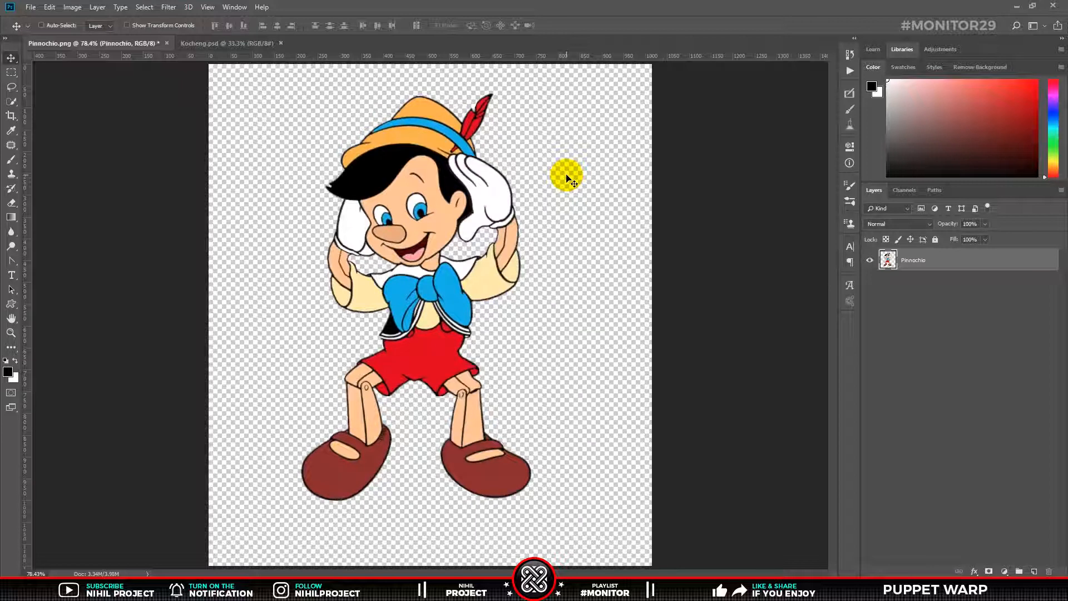
key("ctrl+z")
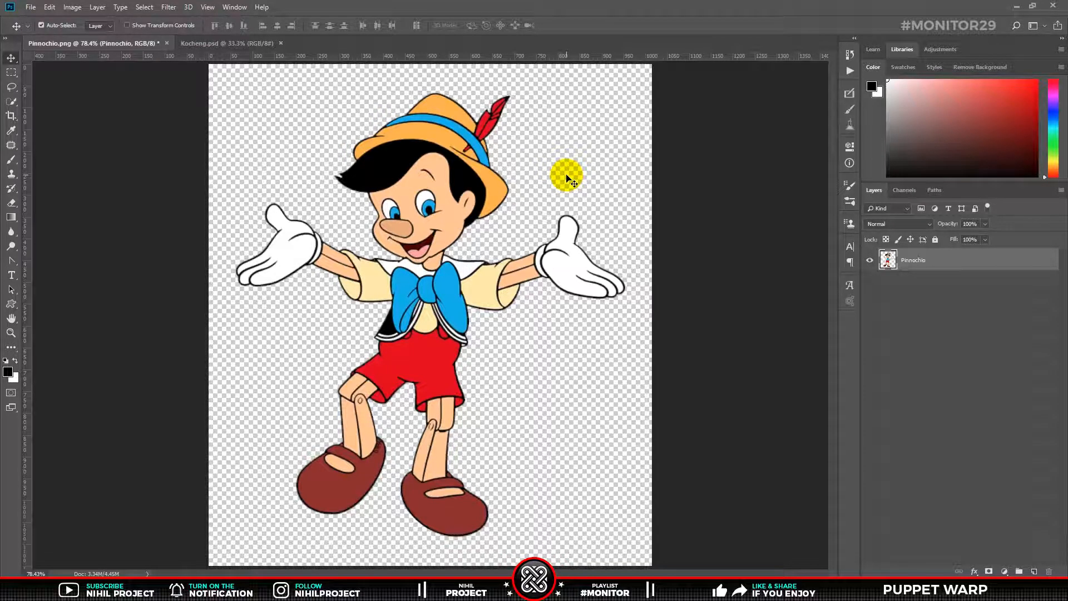
Start Puppet Warp on the Pinnochio layer in Distort mode with an expansion of 0 px
left_click(50, 8)
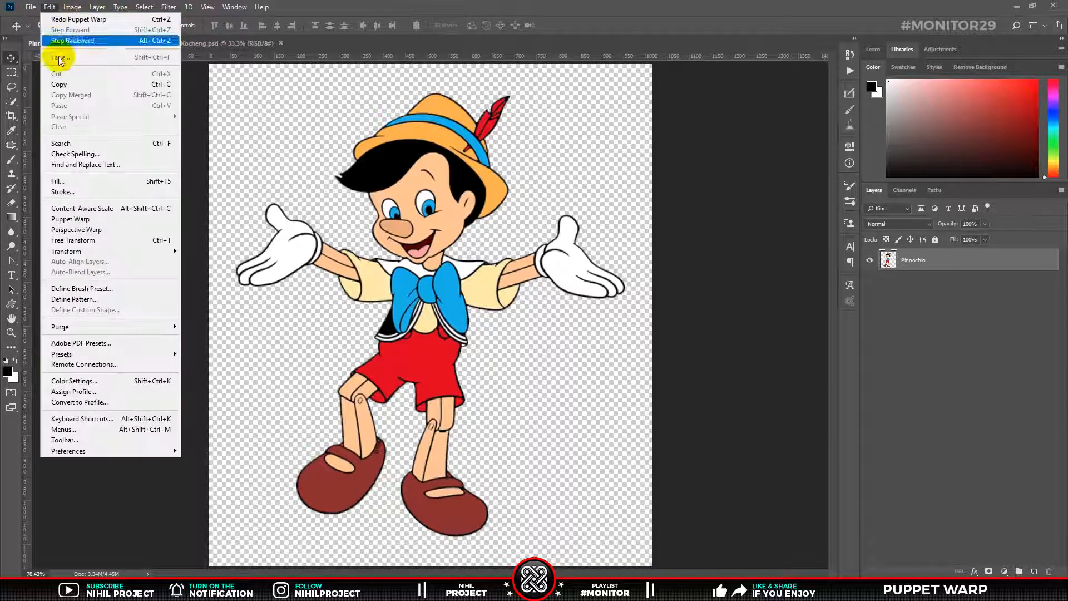
left_click(86, 219)
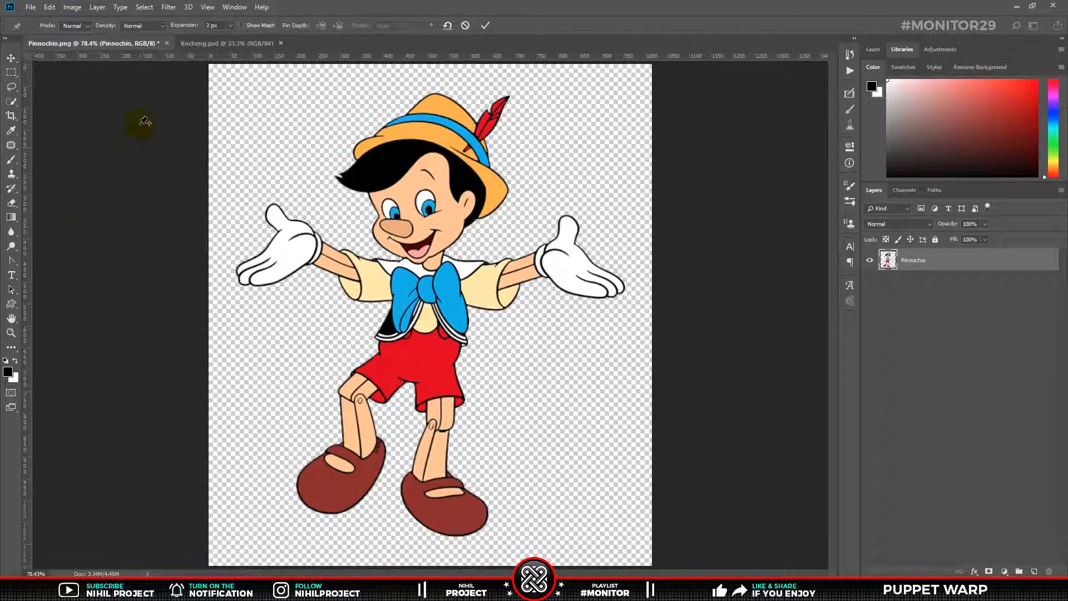
left_click(81, 25)
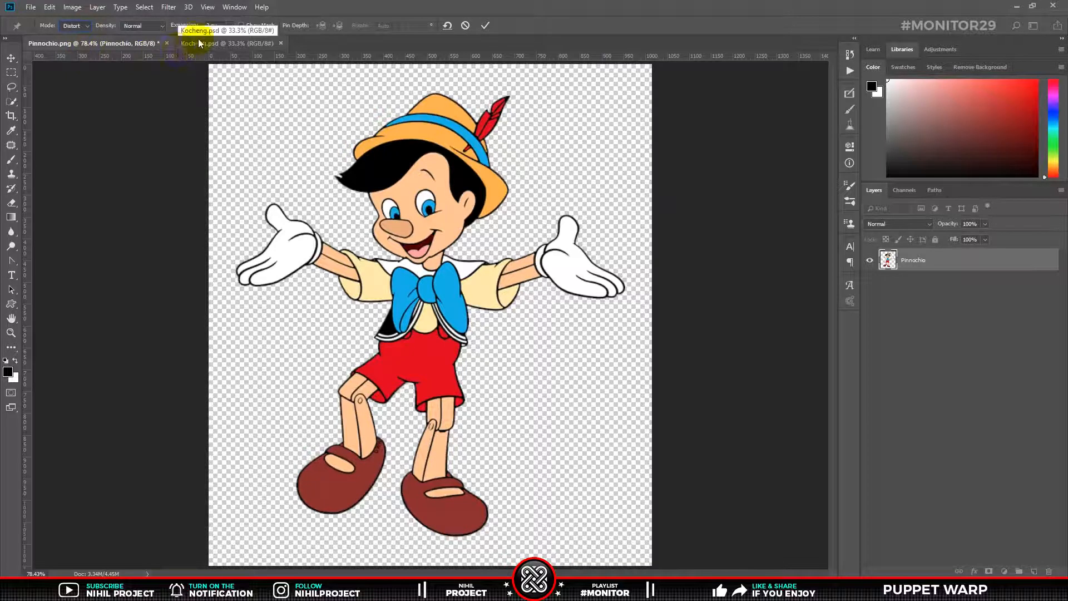
type("0")
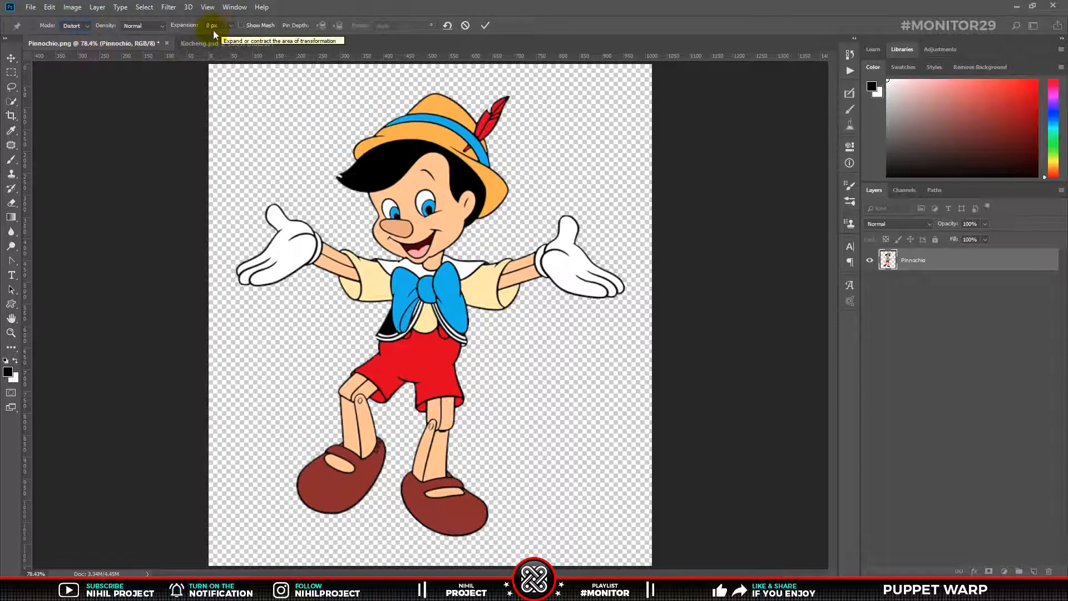
Pin the shorts and the collar, and add a forehead pin and move it toward the image's left side to tilt the head
left_click(415, 367)
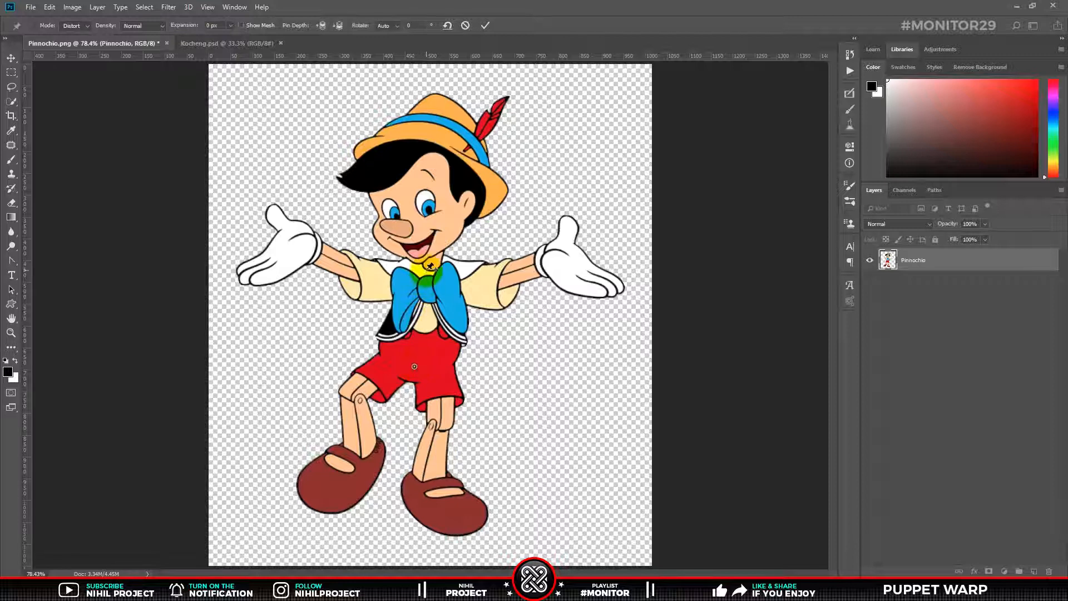
left_click(424, 268)
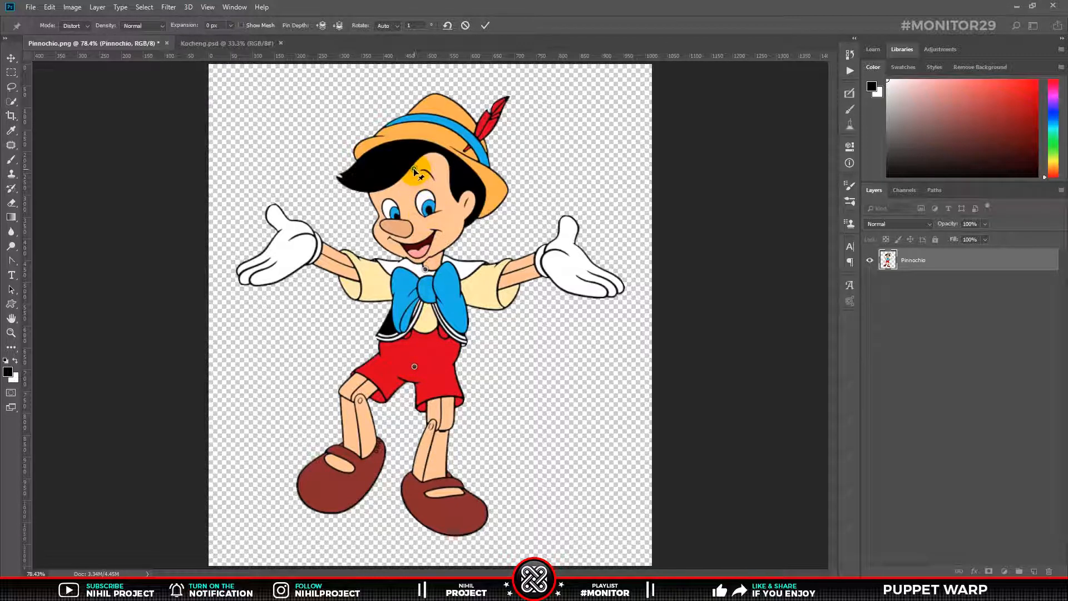
left_click_drag(414, 170, 365, 167)
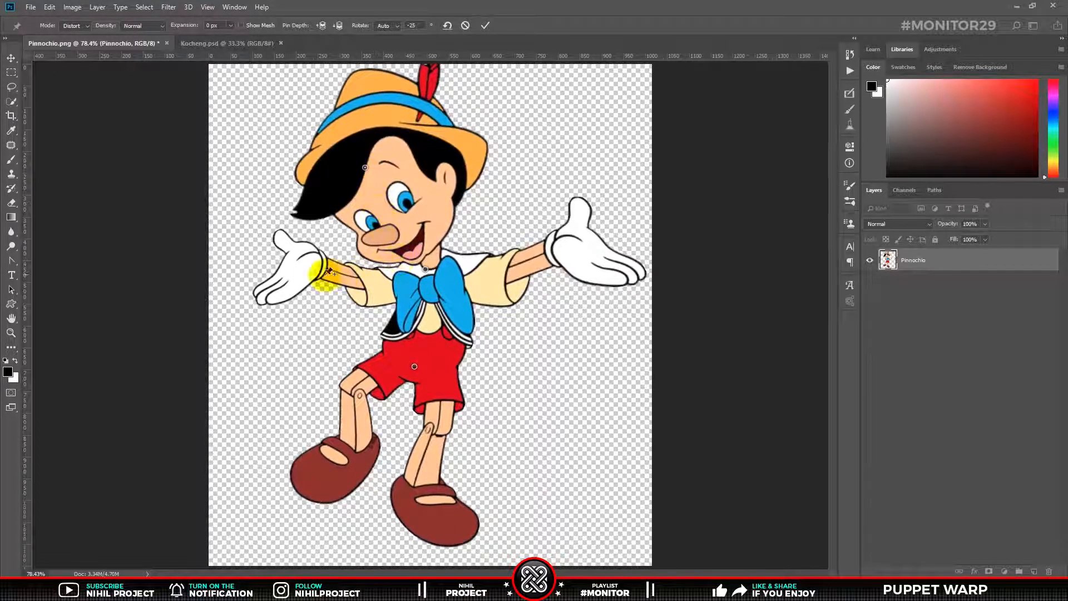
Pin both gloves, pulling the one on the image's left side toward the body and raising the other one
left_click(304, 265)
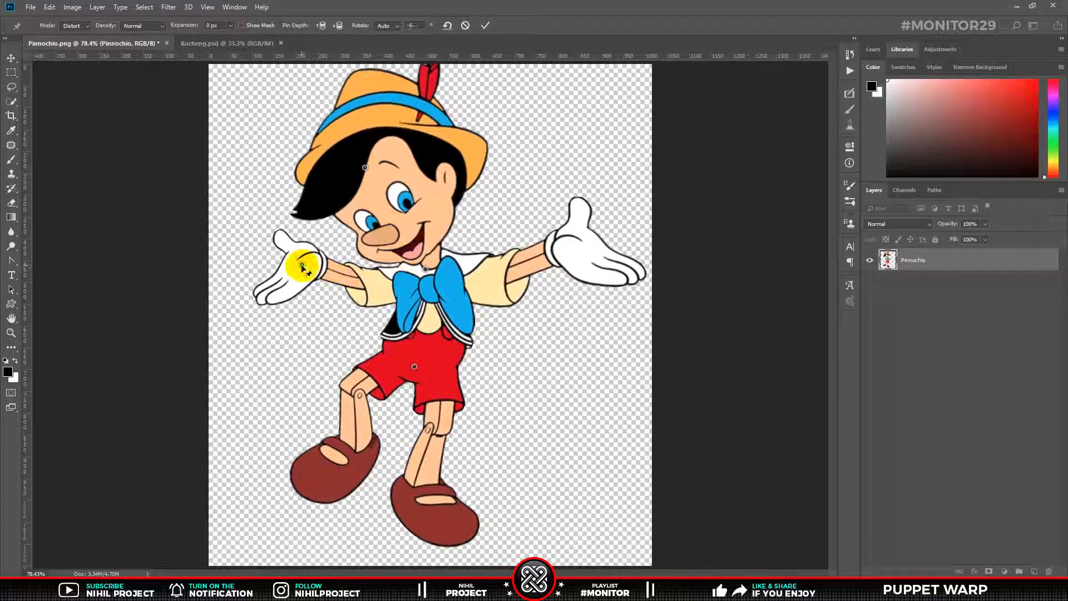
left_click_drag(302, 267, 326, 279)
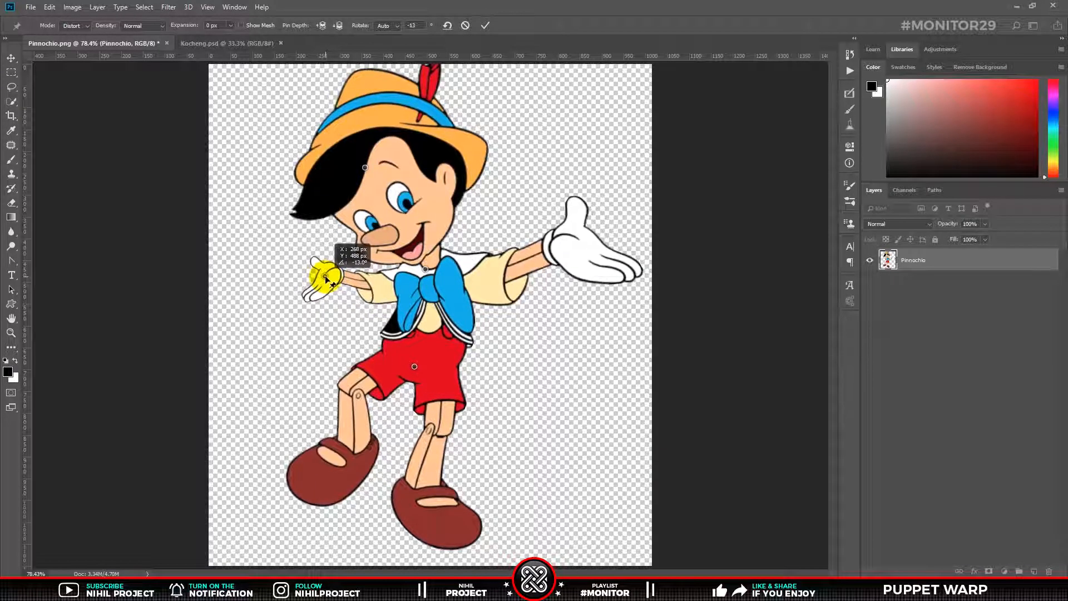
left_click(587, 253)
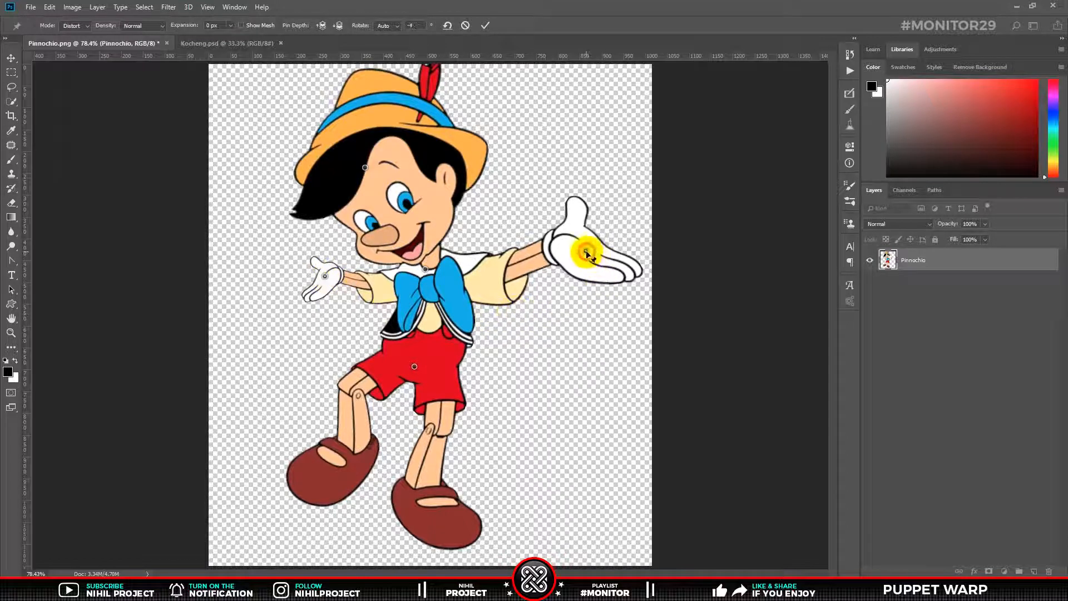
left_click_drag(586, 253, 577, 198)
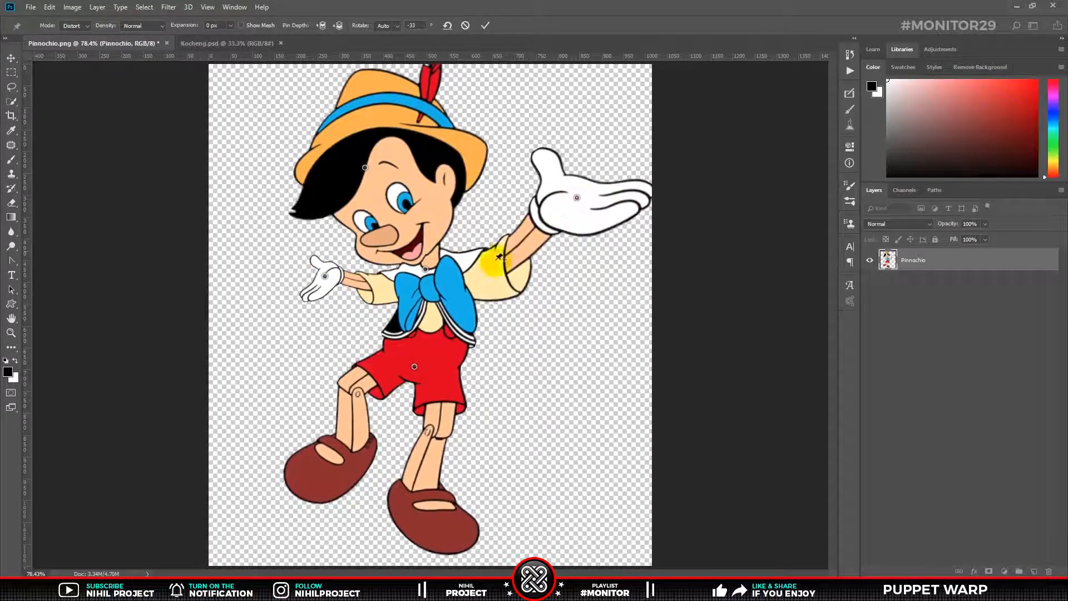
Pin both knees, moving the one on the image's right side outward and raising the other one slightly
left_click(443, 426)
left_click_drag(442, 425, 473, 419)
left_click(349, 398)
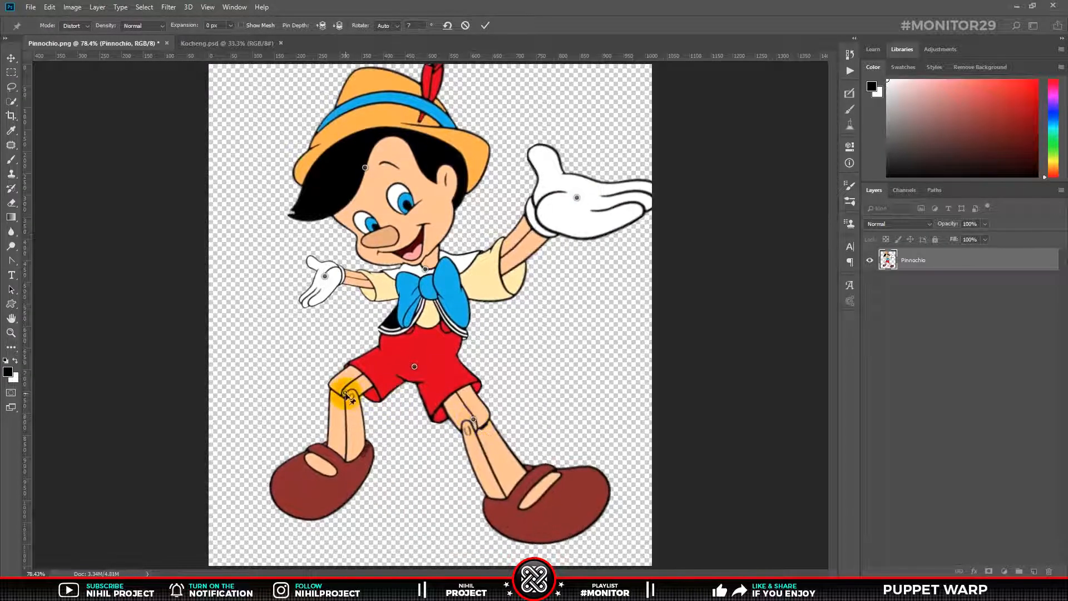
mouse_move(350, 398)
left_mouse_down()
mouse_move(367, 364)
mouse_move(354, 384)
left_mouse_up()
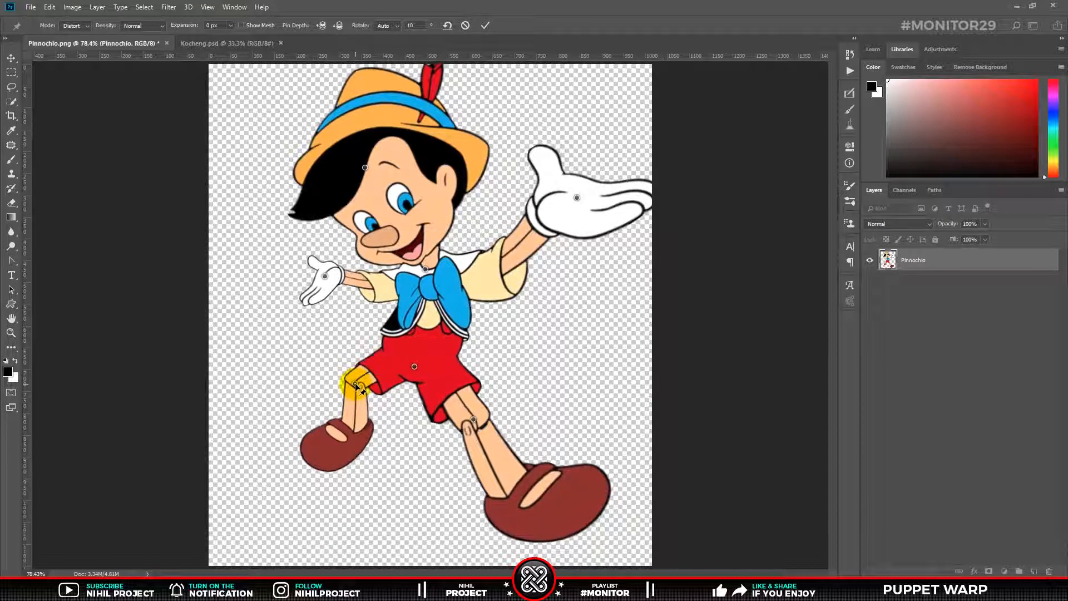
Apply the warp and move the character left so the large glove fits inside the canvas
left_click(423, 216)
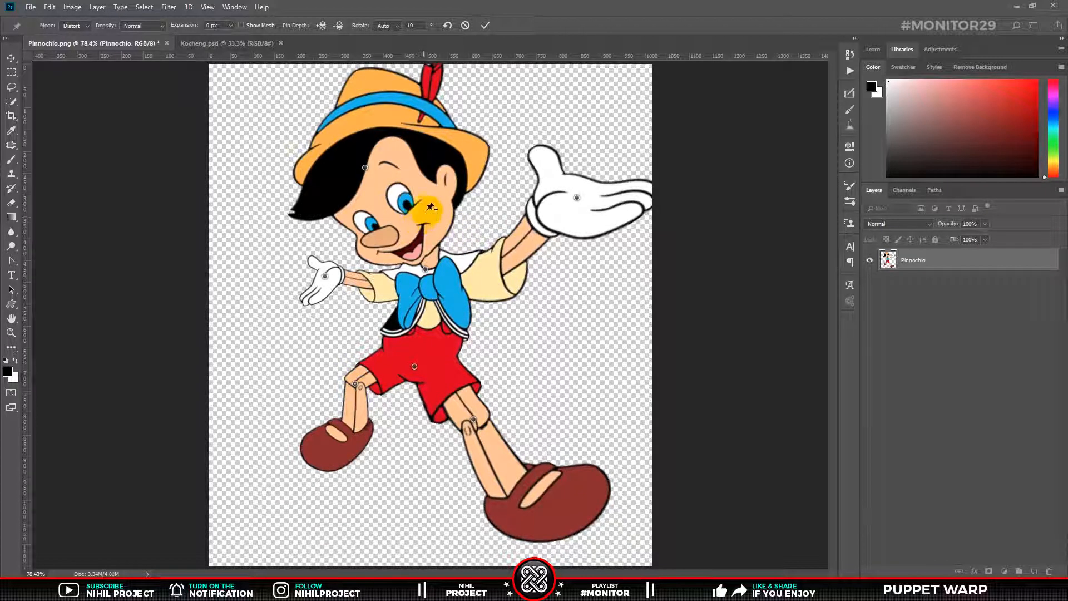
left_click(485, 25)
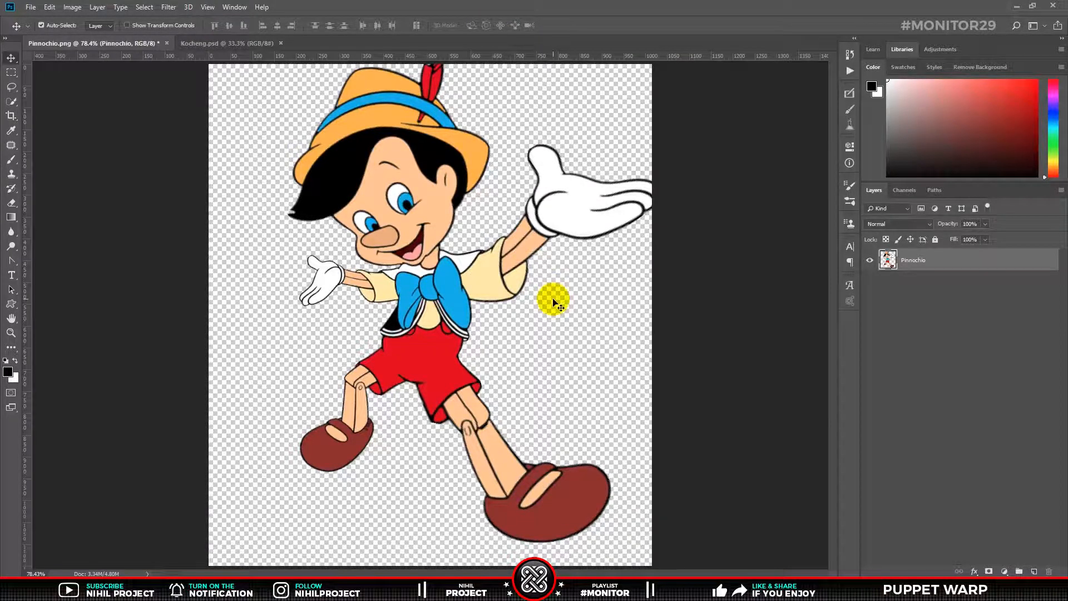
left_click_drag(429, 178, 382, 198)
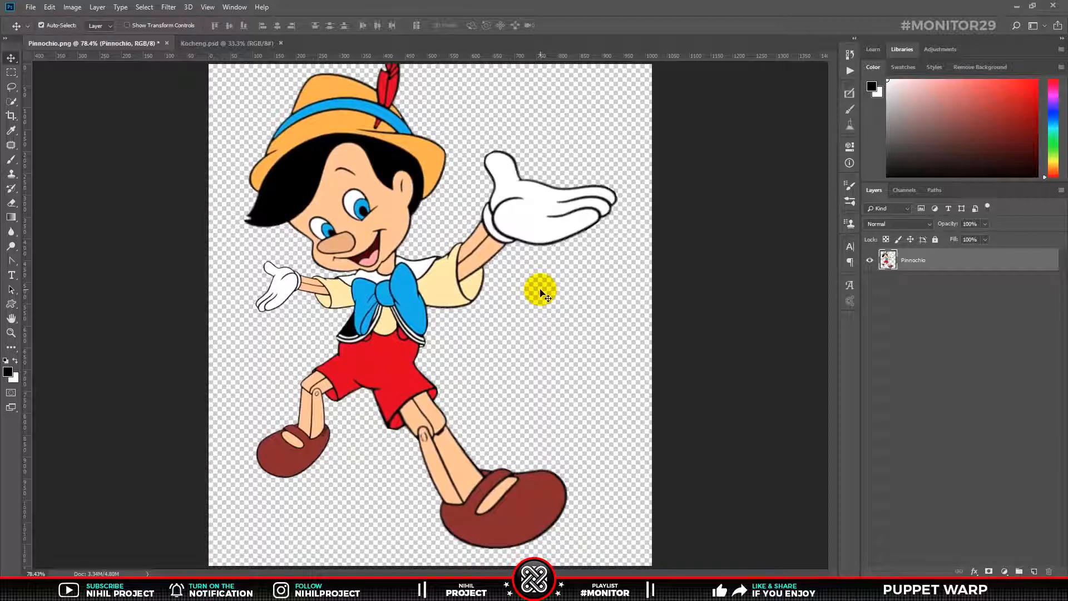
In Kocheng.psd, duplicate the Background layer and rename the copy "Kocheng Oren"
left_click(227, 44)
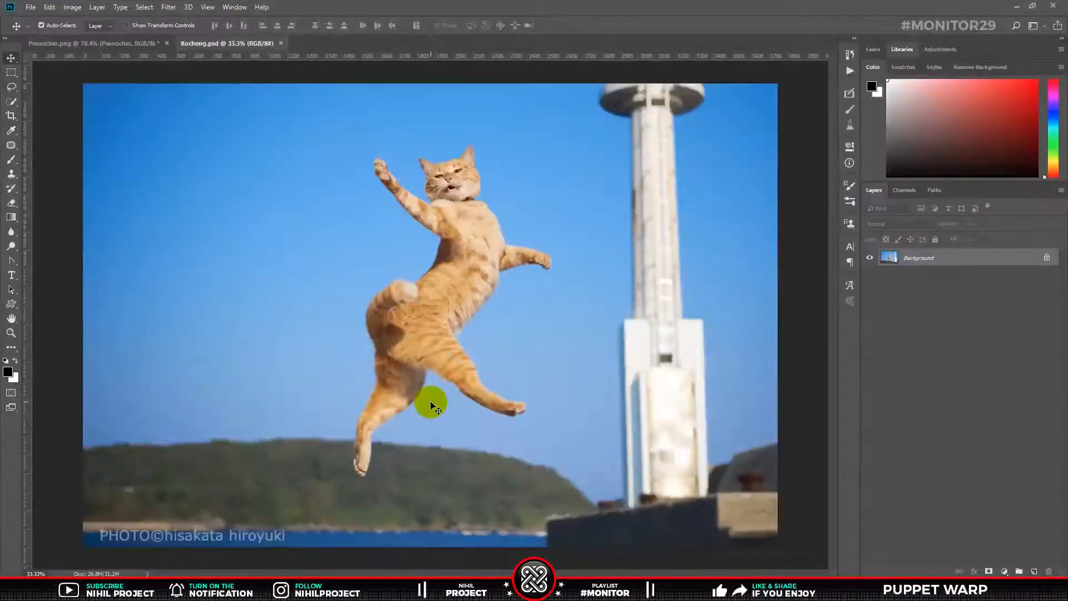
left_click(51, 8)
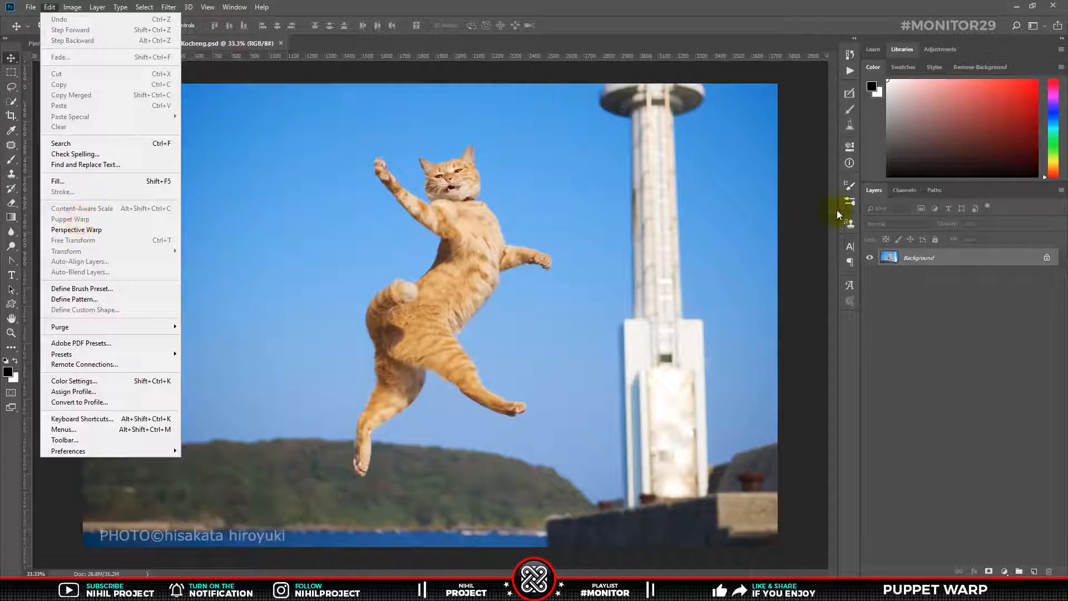
left_click(943, 257)
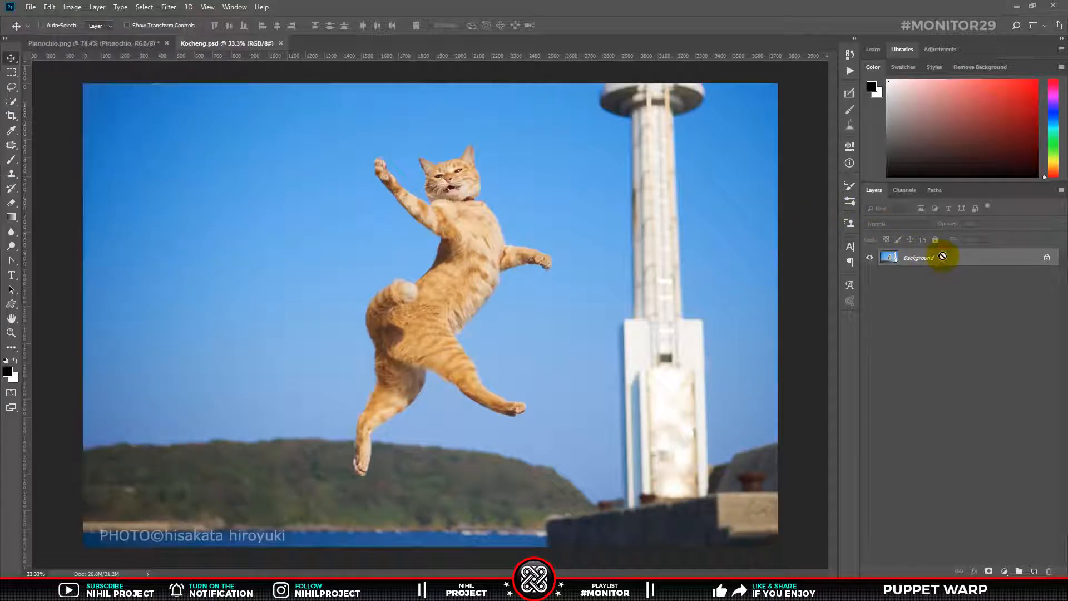
key("ctrl+j")
double_click(912, 257)
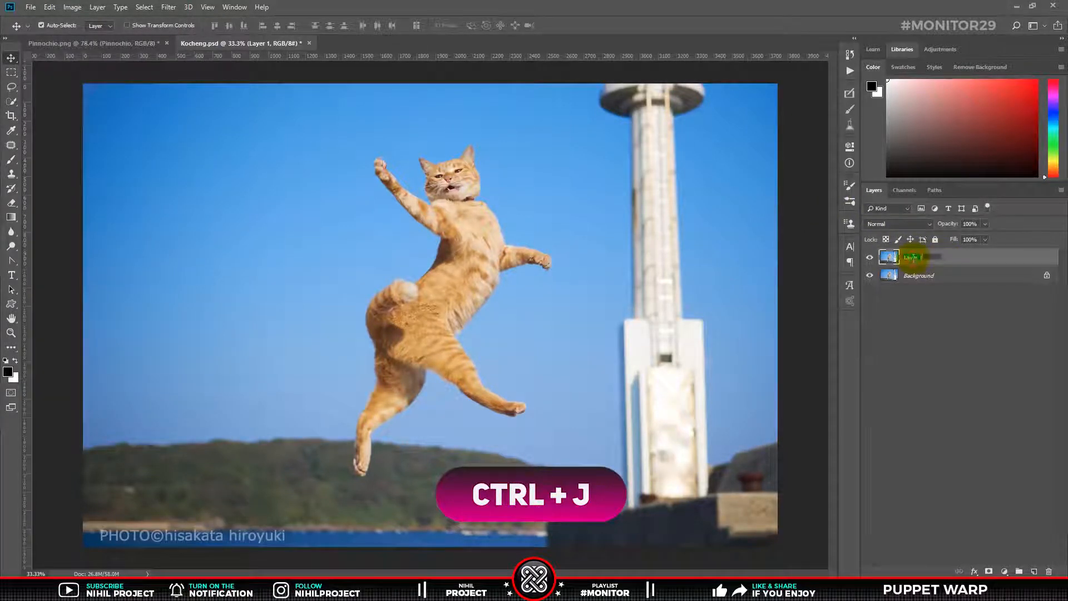
type("Kocheng O")
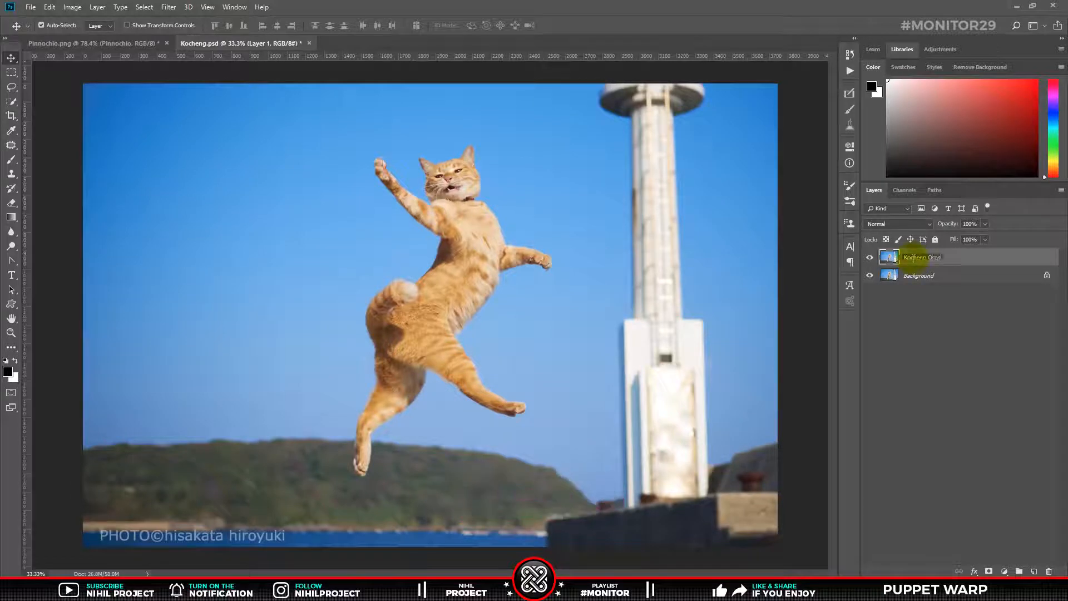
type("ren")
key("Return")
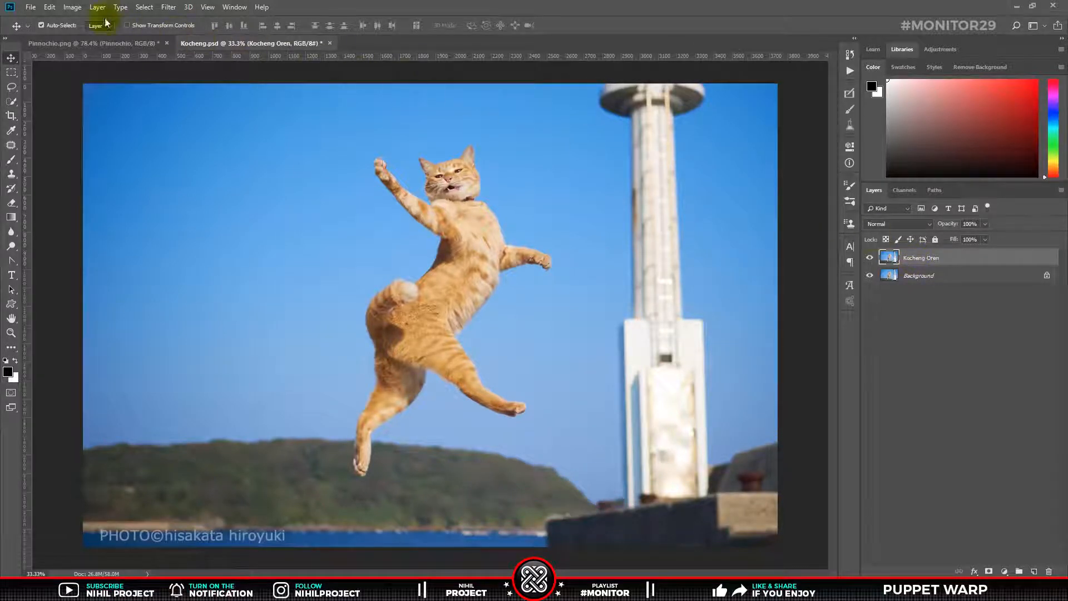
Display the Puppet Warp mesh over the Kocheng Oren layer to examine the area it covers, and cancel the warp
left_click(49, 7)
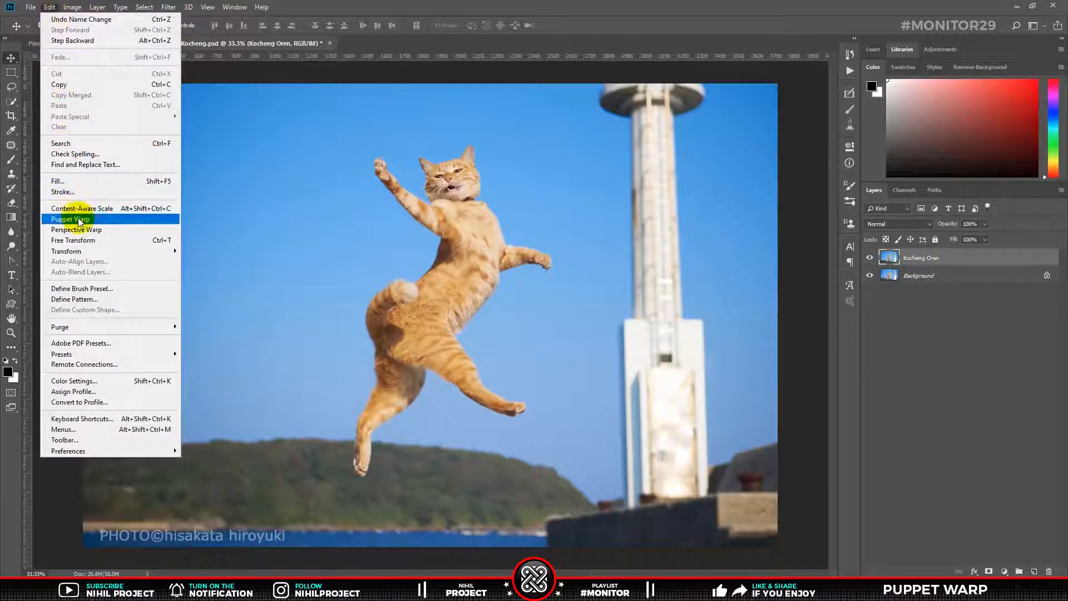
left_click(47, 218)
left_click(241, 25)
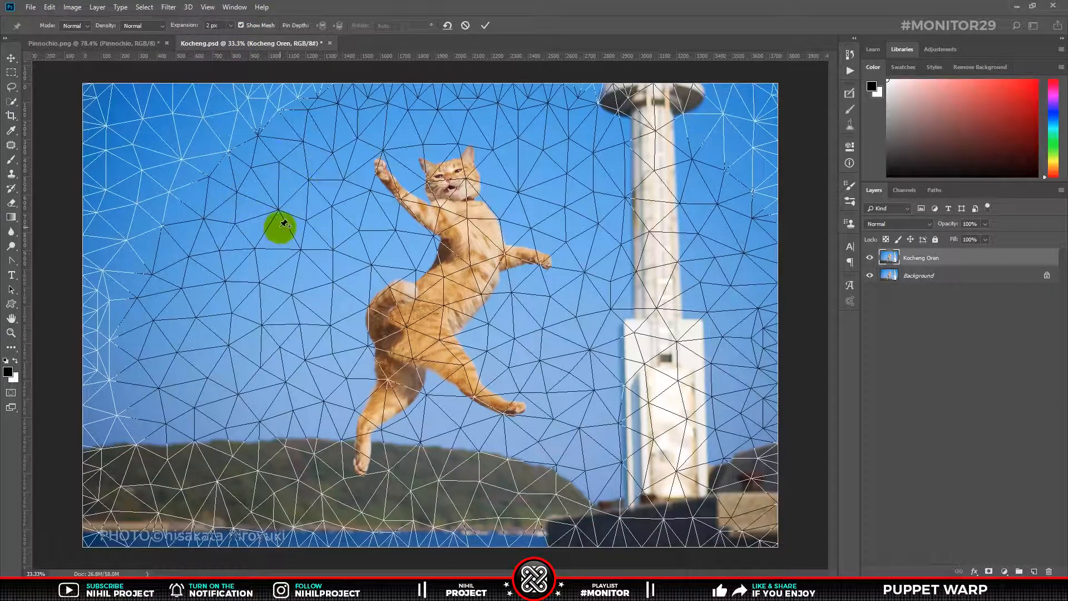
left_click(465, 25)
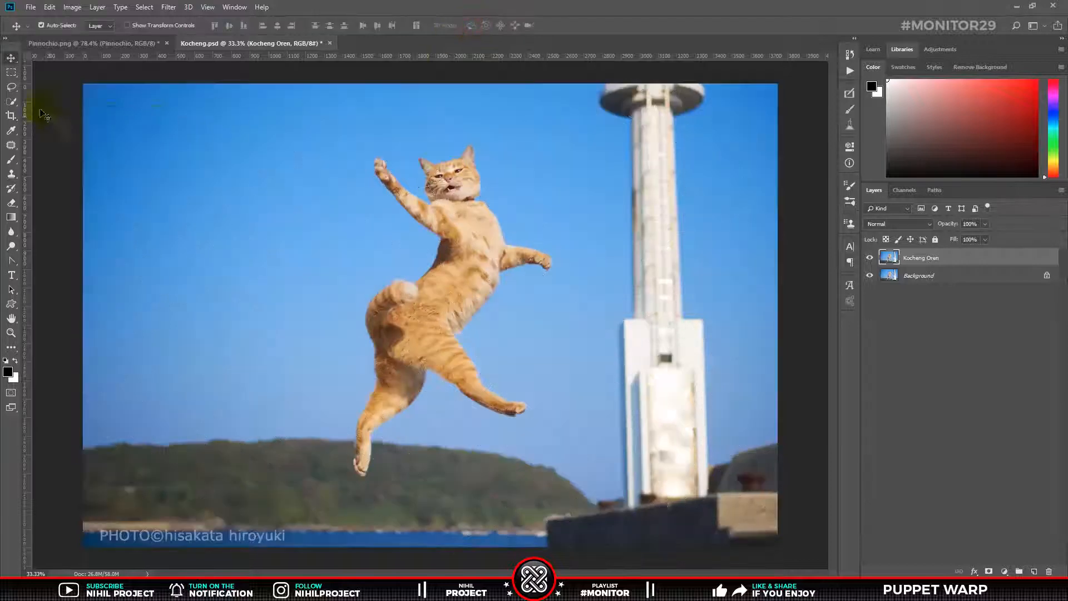
Select a rectangle around the cat, preview the Puppet Warp mesh limited to that area, cancel the warp and deselect
key("m")
left_click_drag(321, 121, 544, 491)
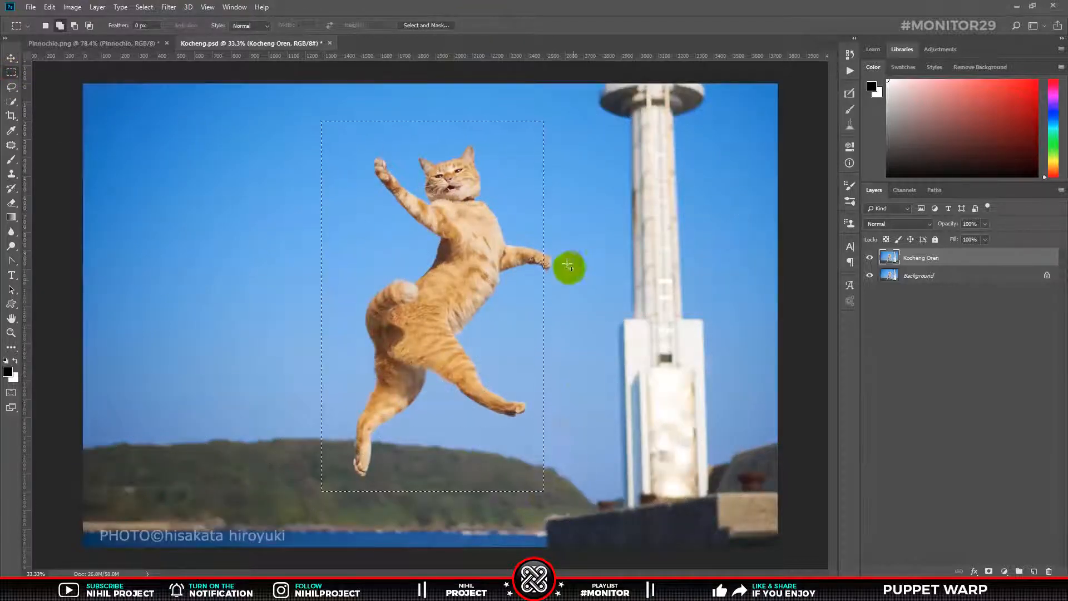
left_click(50, 6)
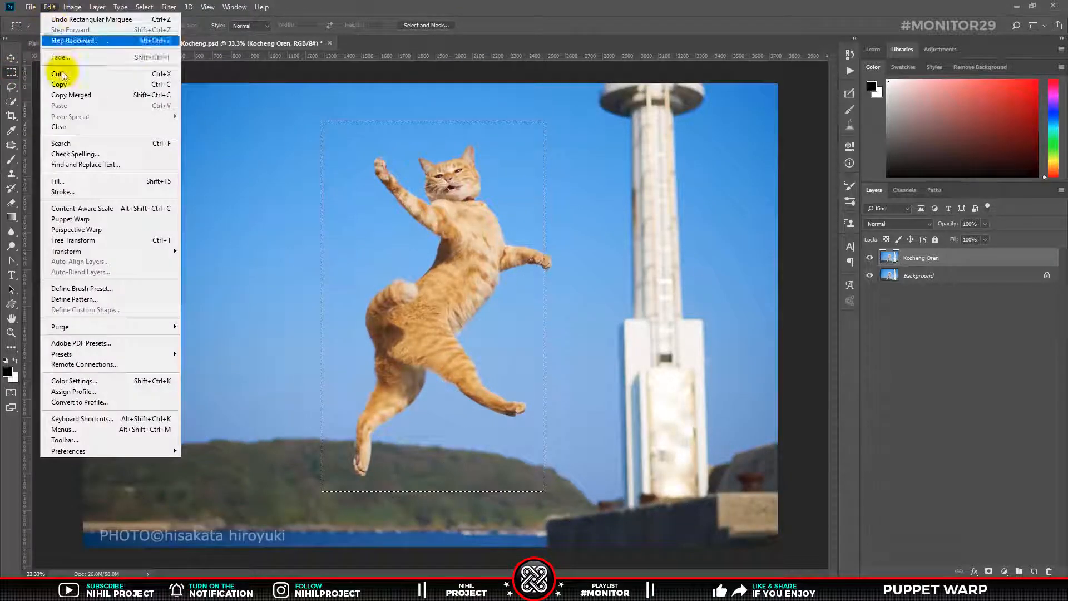
left_click(86, 219)
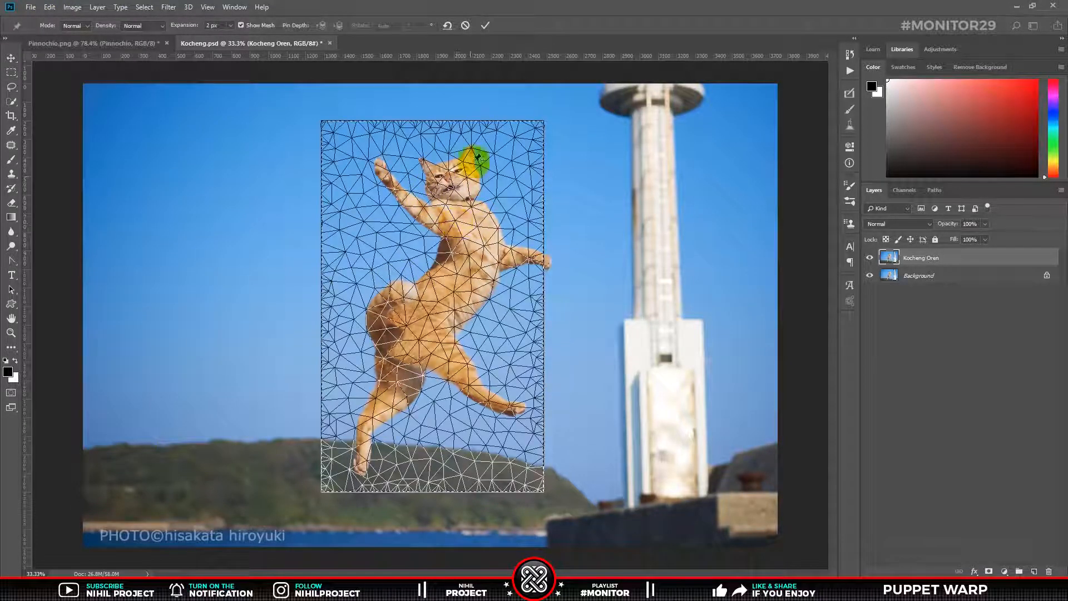
left_click(465, 25)
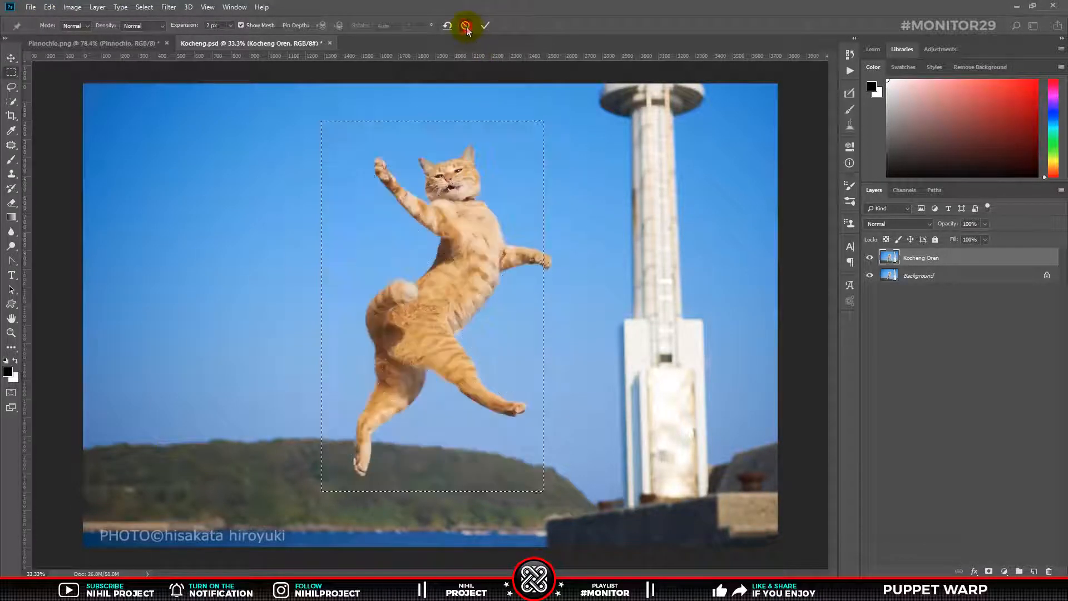
left_click(488, 196)
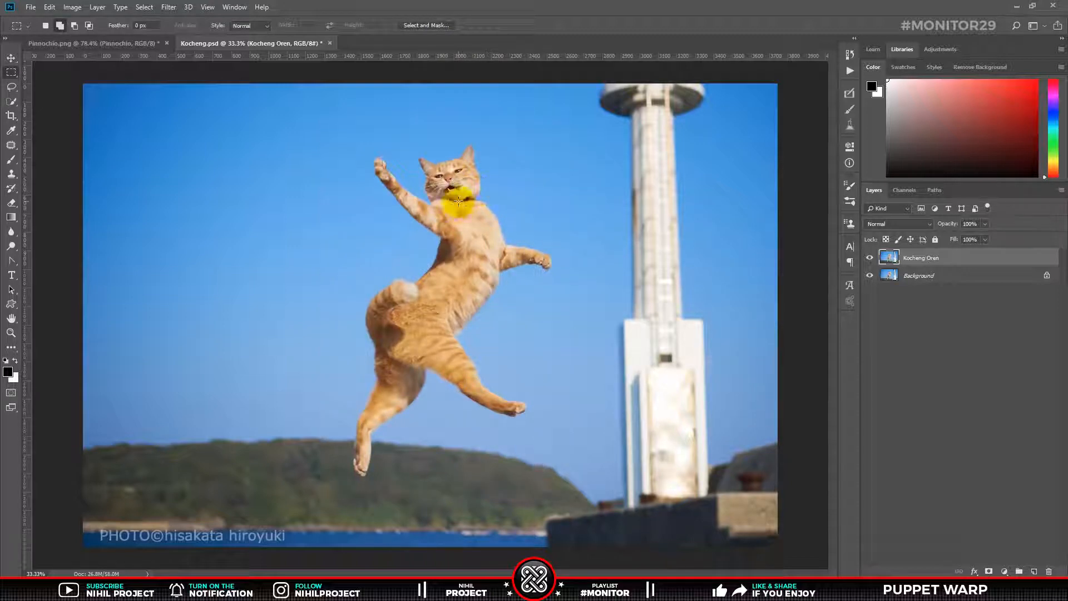
Load the saved Selection channel as a selection of the cat and return to the full-colour Kocheng Oren layer
left_click(909, 196)
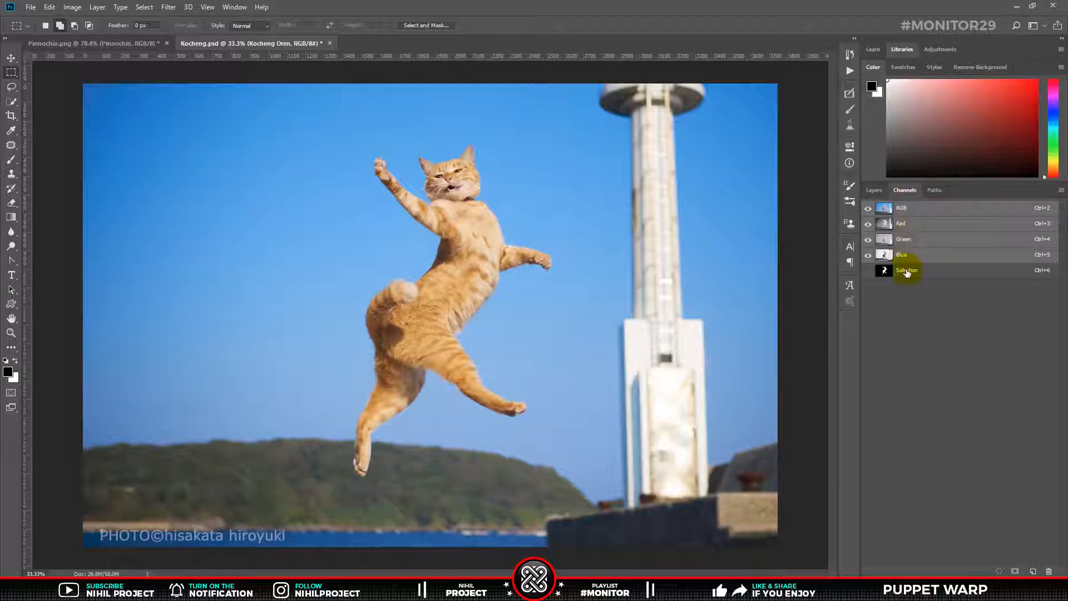
left_click(888, 272)
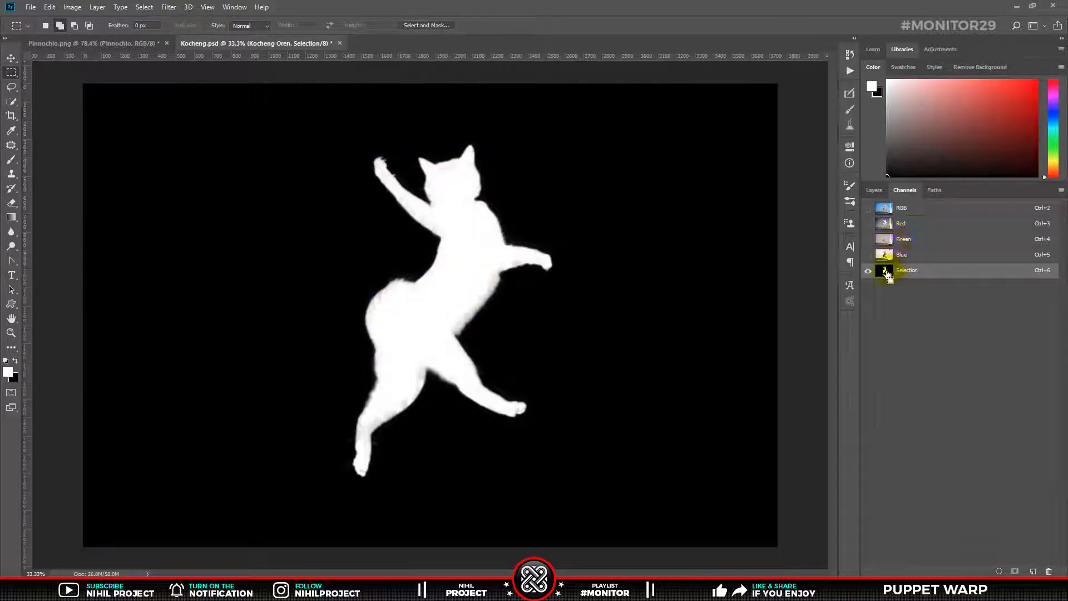
left_click(885, 273, "ctrl")
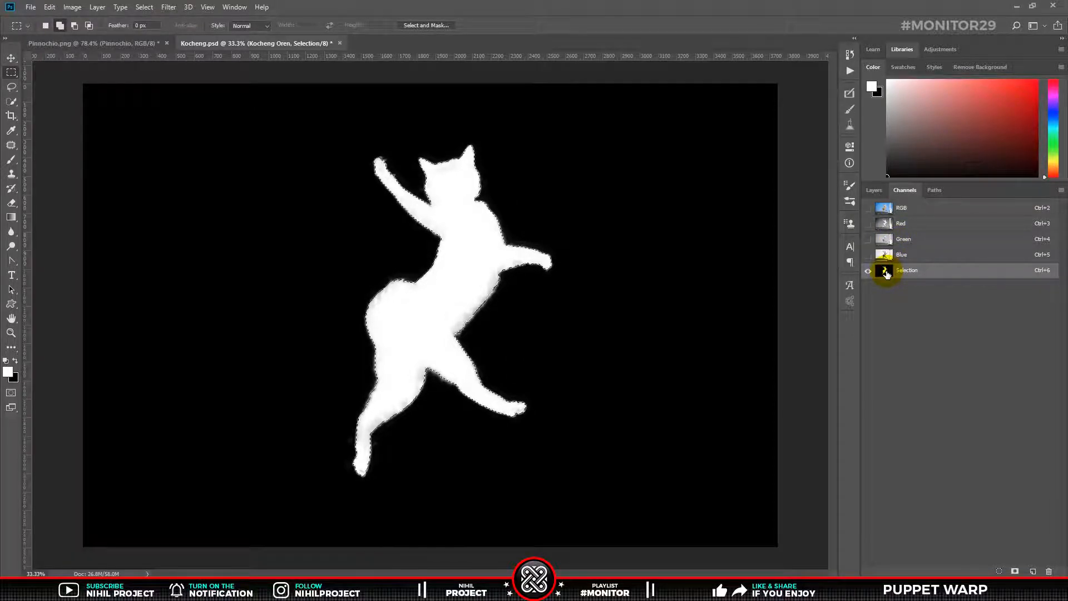
left_click(884, 209)
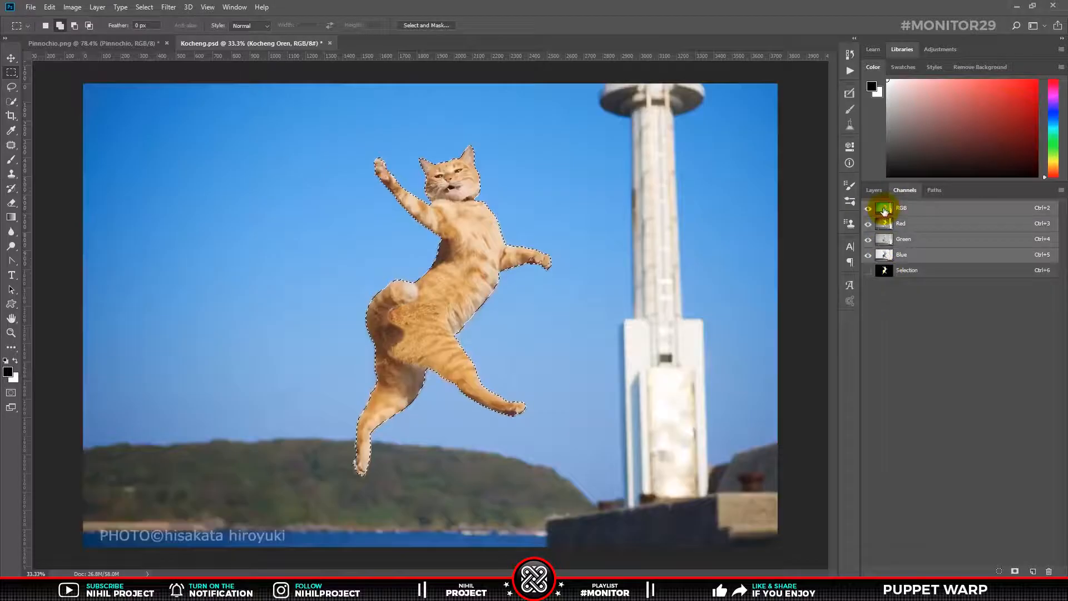
left_click(875, 191)
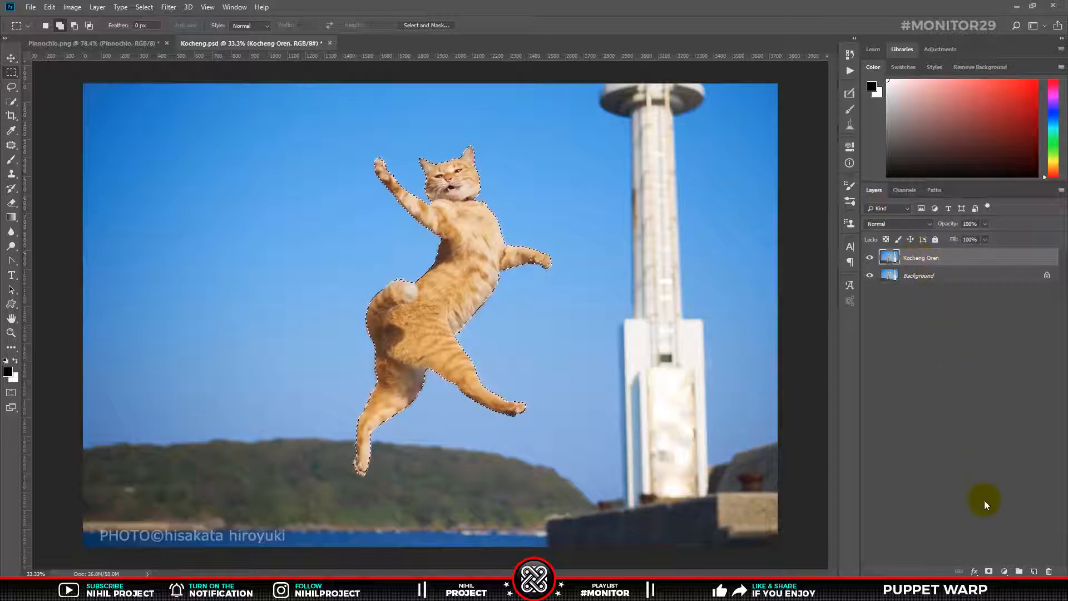
Mask the Kocheng Oren layer with the cat selection and check the cutout with the Background temporarily hidden
left_click(989, 571)
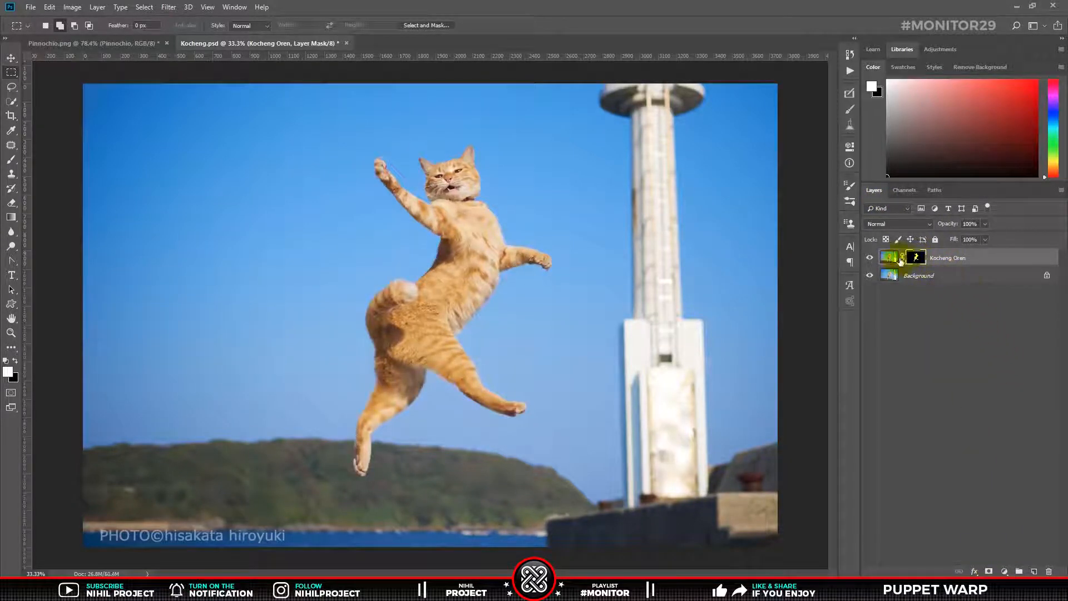
left_click(871, 258, "alt")
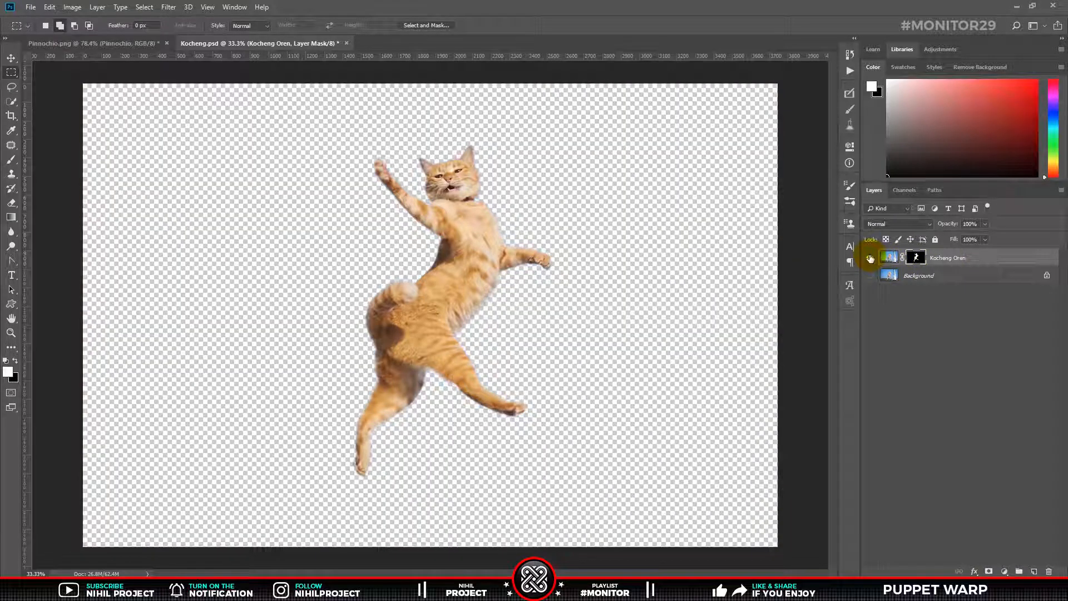
left_click(871, 258, "alt")
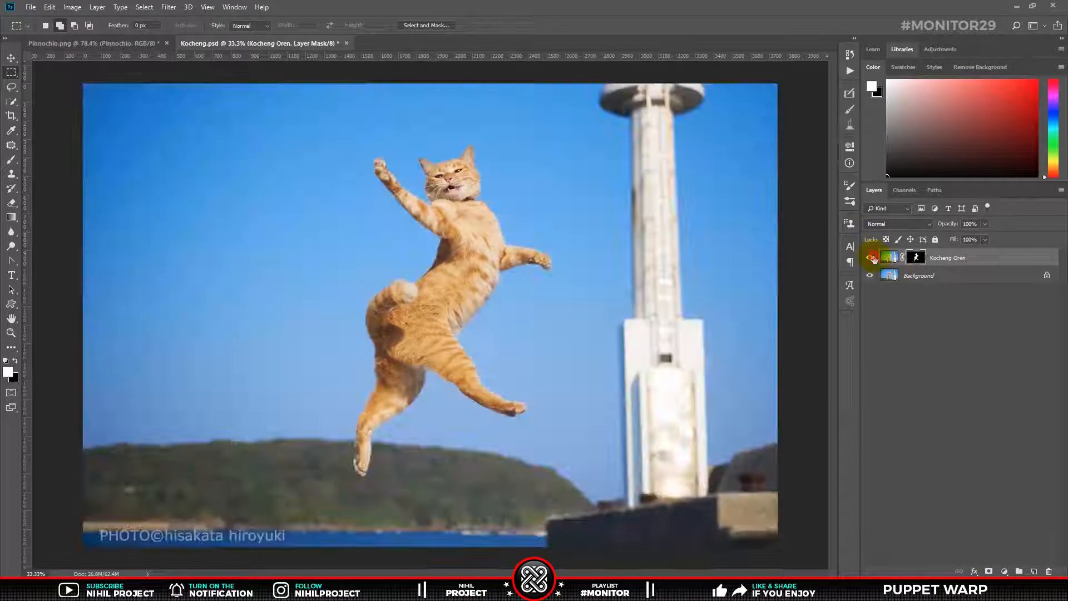
Hide the Kocheng Oren layer and draw a loose Lasso selection around the cat on the Background layer
left_click(871, 258)
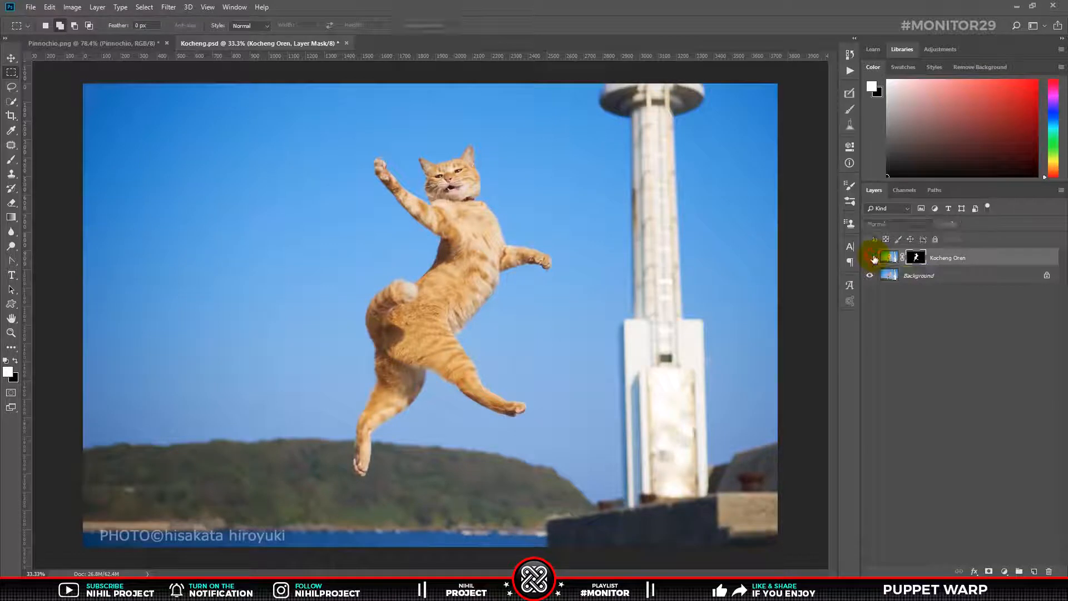
left_click(916, 277)
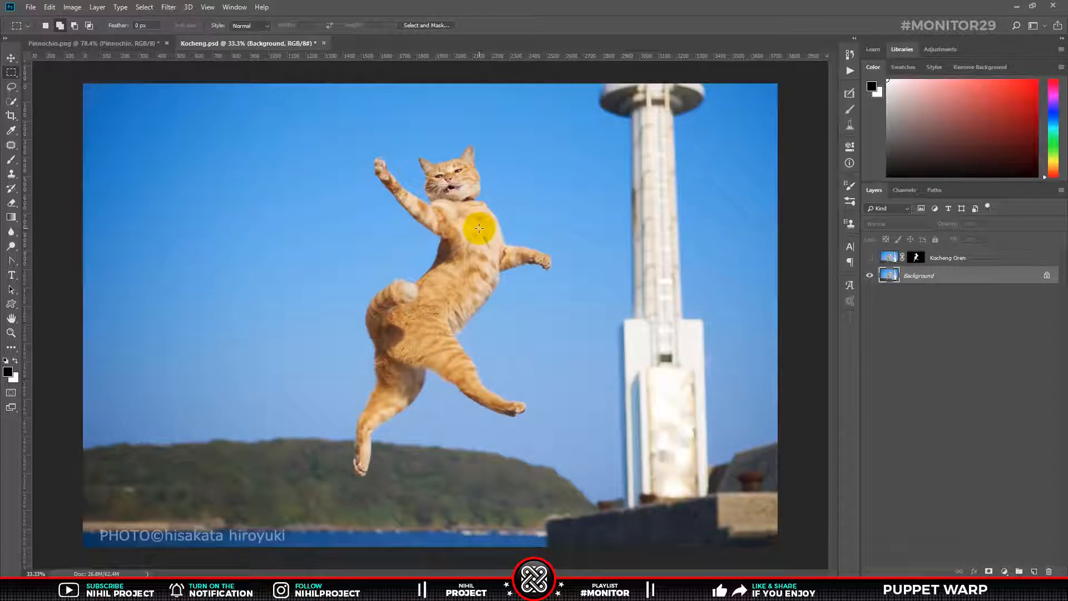
left_click(12, 93)
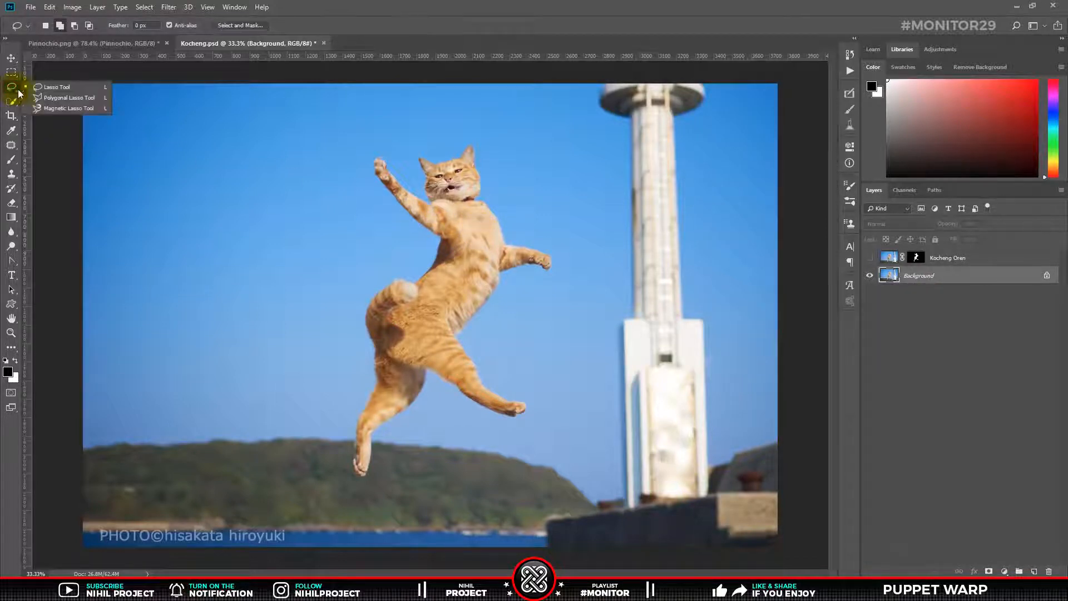
left_click(45, 88)
mouse_move(408, 169)
left_mouse_down()
mouse_move(366, 164)
mouse_move(425, 246)
mouse_move(384, 277)
mouse_move(346, 437)
mouse_move(376, 483)
mouse_move(393, 433)
mouse_move(457, 403)
mouse_move(530, 424)
mouse_move(495, 378)
mouse_move(489, 320)
mouse_move(543, 281)
mouse_move(543, 244)
mouse_move(499, 192)
mouse_move(485, 143)
mouse_move(411, 157)
left_mouse_up()
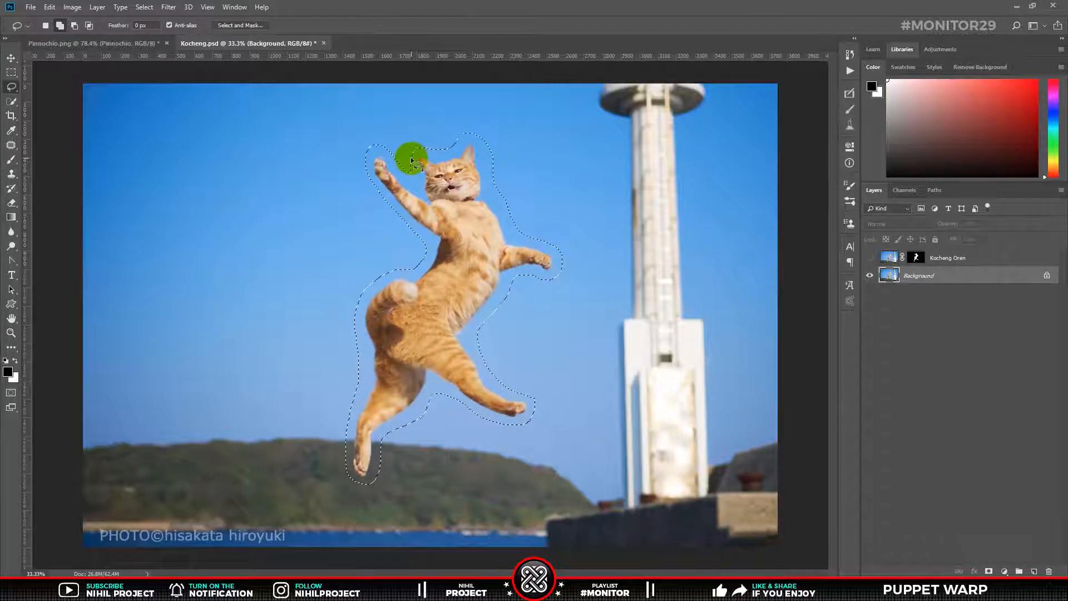
Remove the cat from the Background with a Content-Aware fill at 100% opacity and clear the selection
key("shift+F5")
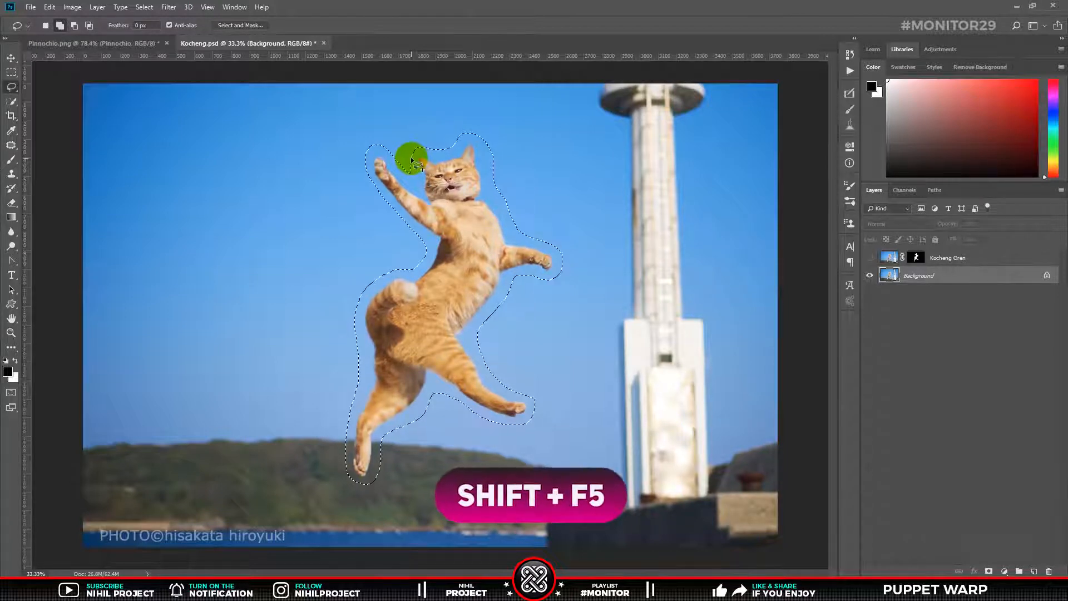
left_click(733, 262)
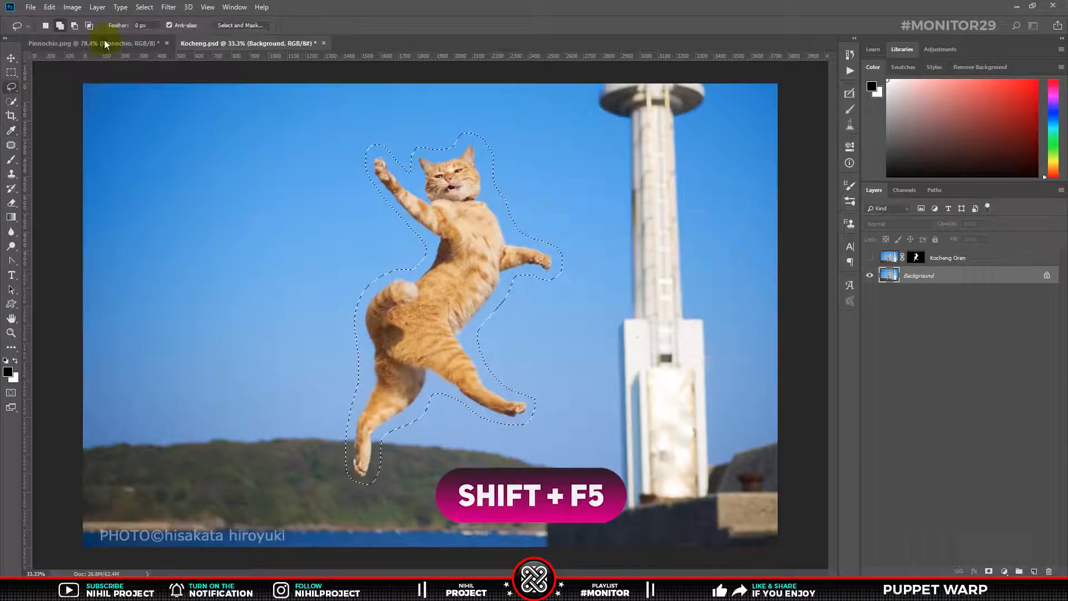
left_click(50, 6)
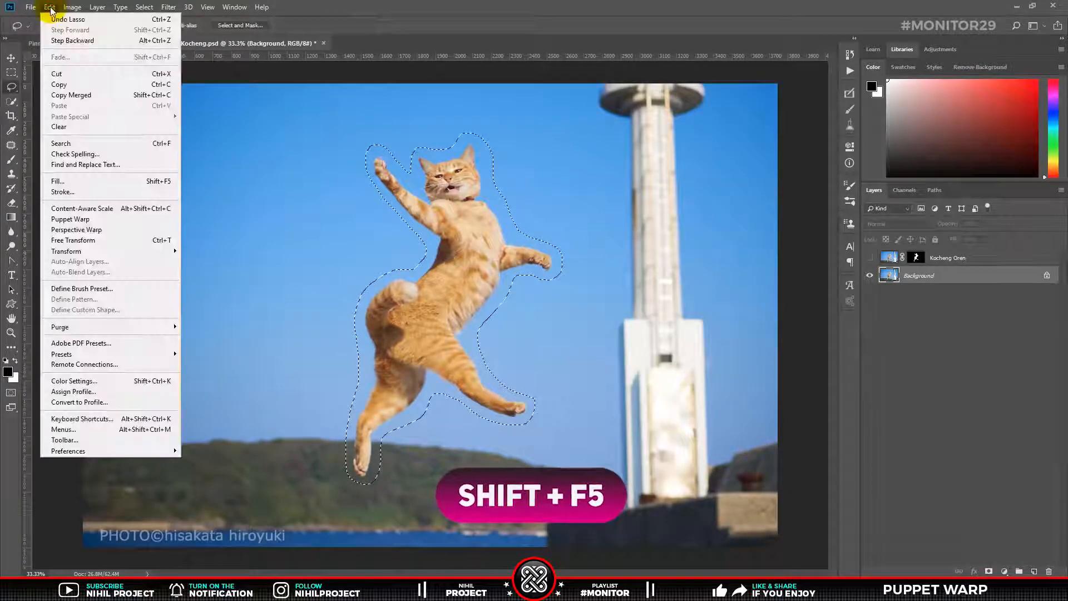
left_click(116, 181)
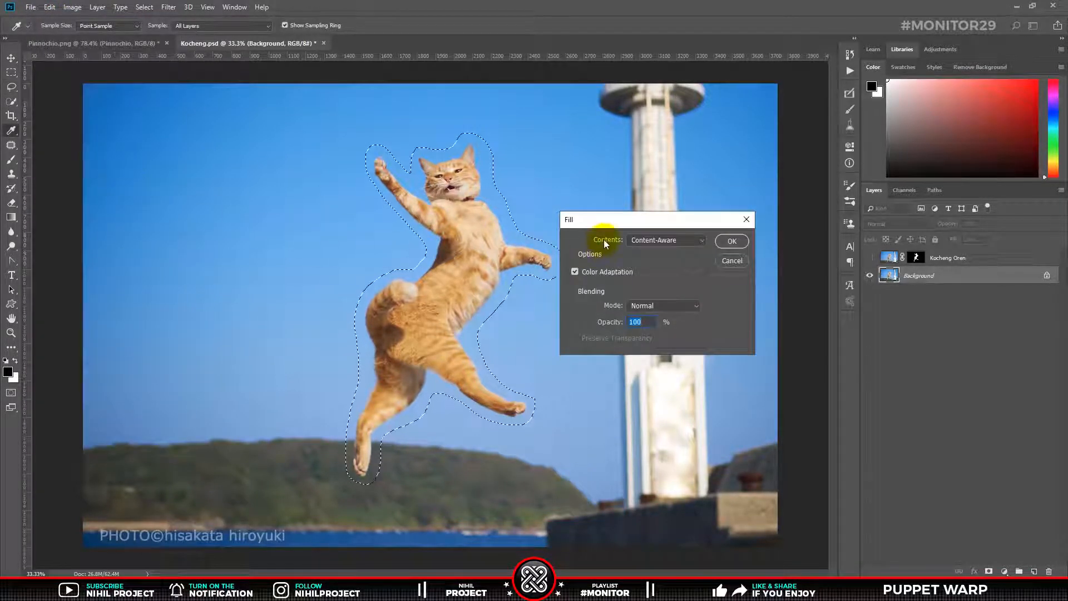
left_click(645, 239)
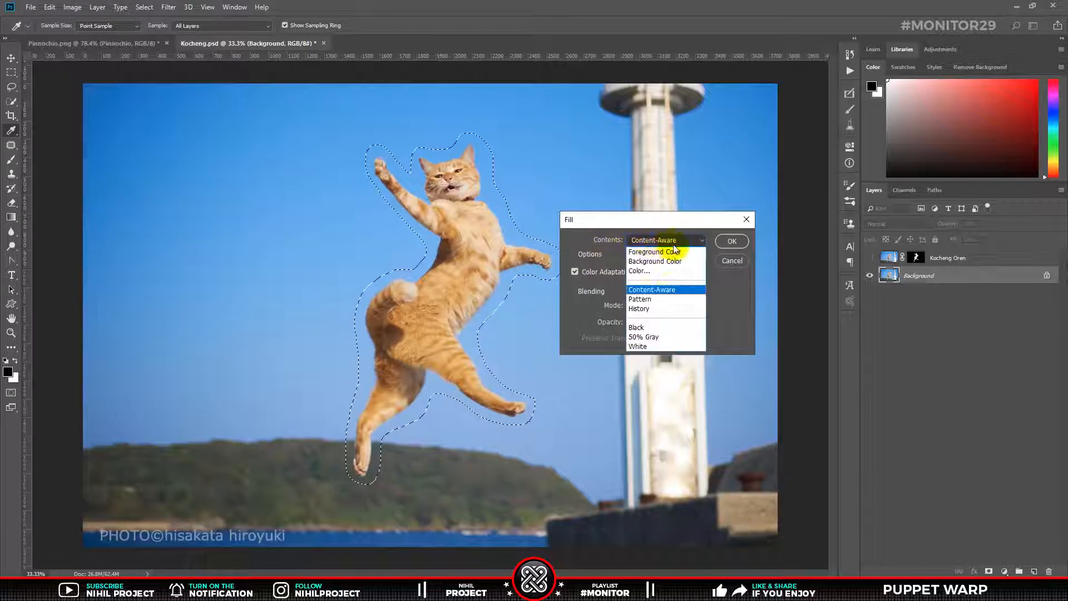
left_click(673, 290)
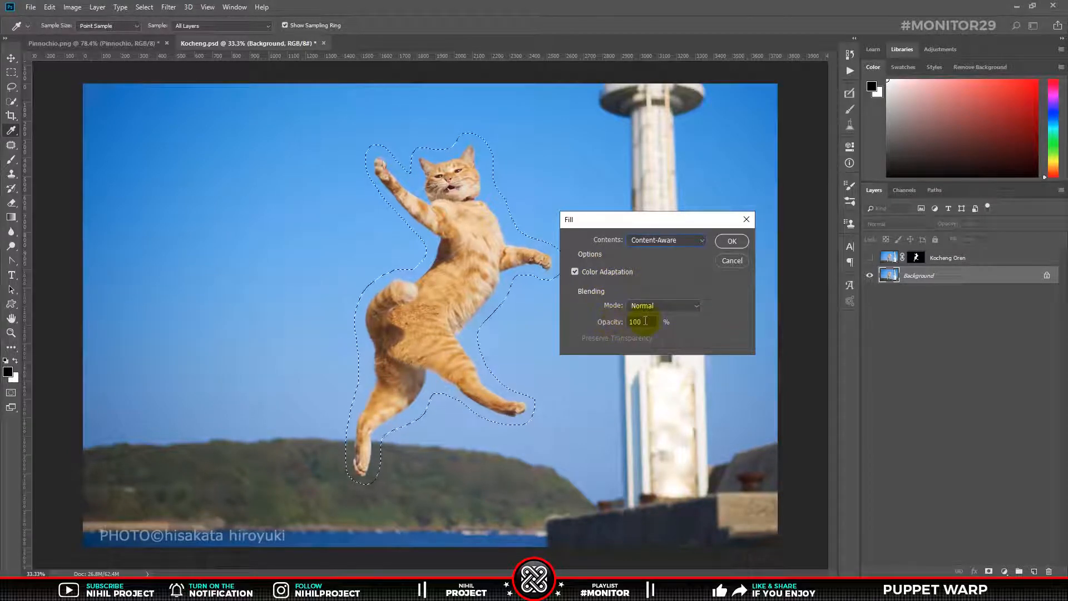
left_click(729, 243)
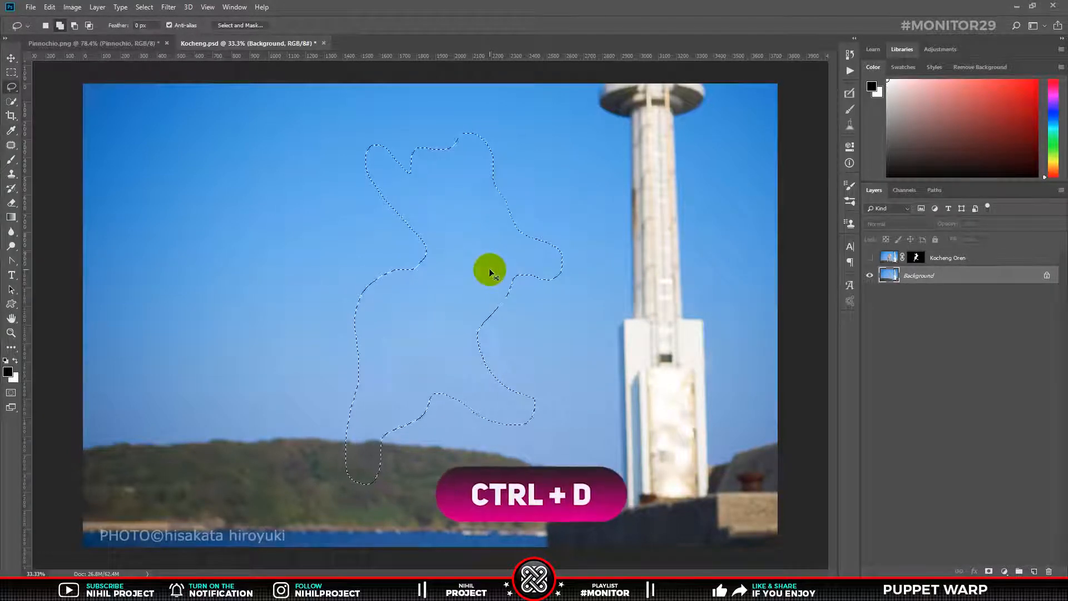
key("ctrl+d")
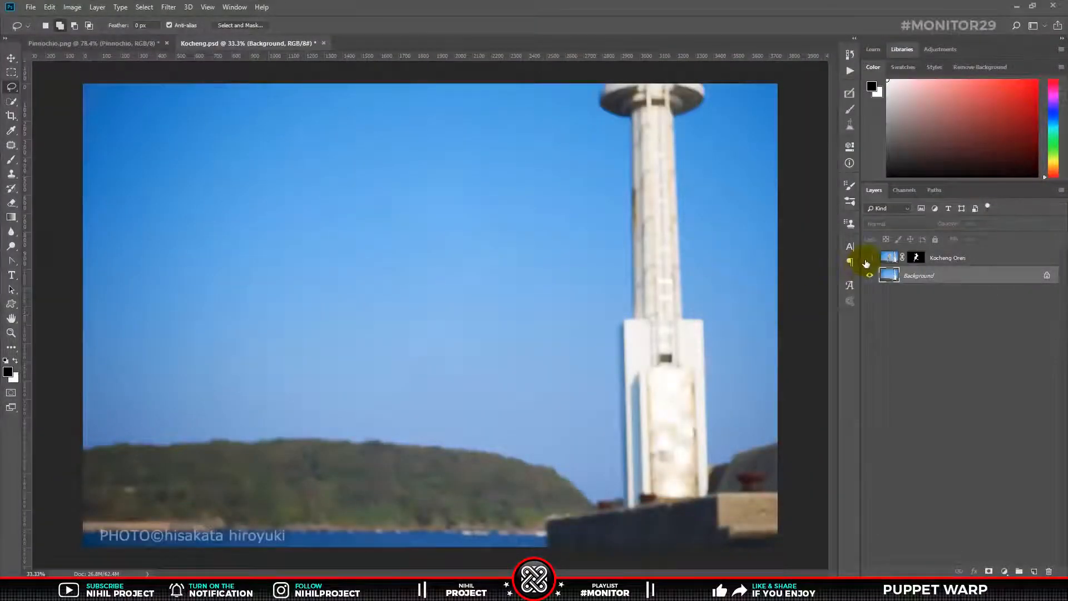
Show the Kocheng Oren layer again and start Puppet Warp on it with 0 px expansion and the mesh hidden
left_click(868, 259)
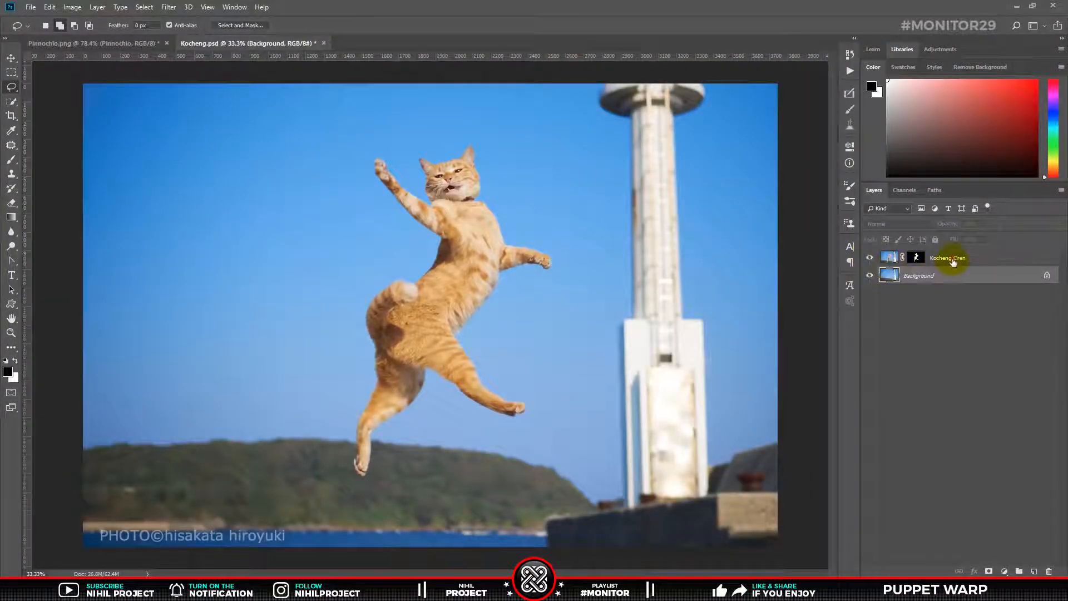
left_click(951, 259)
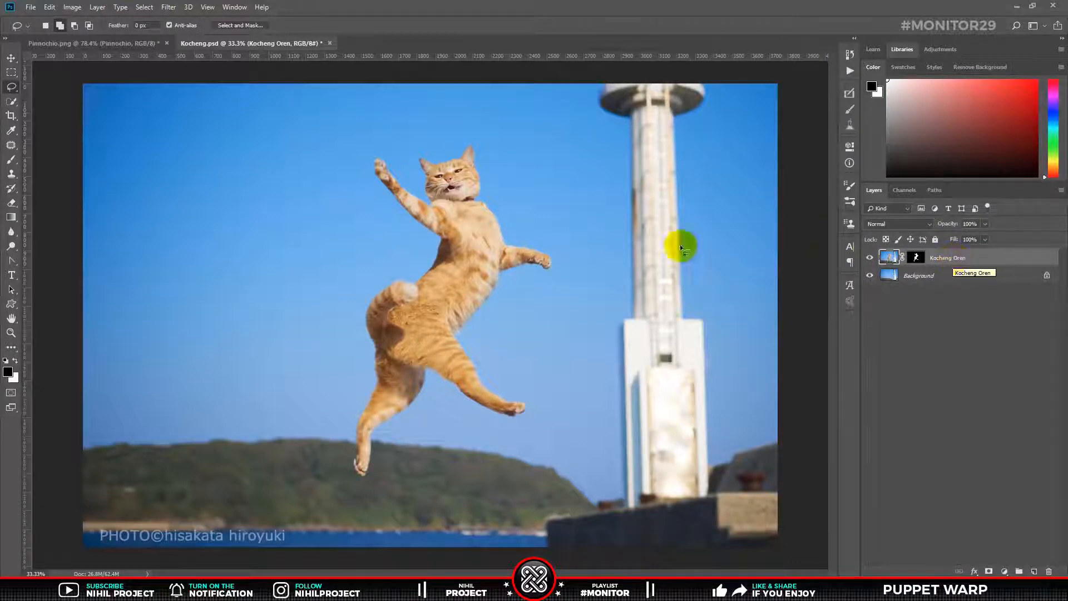
left_click(58, 15)
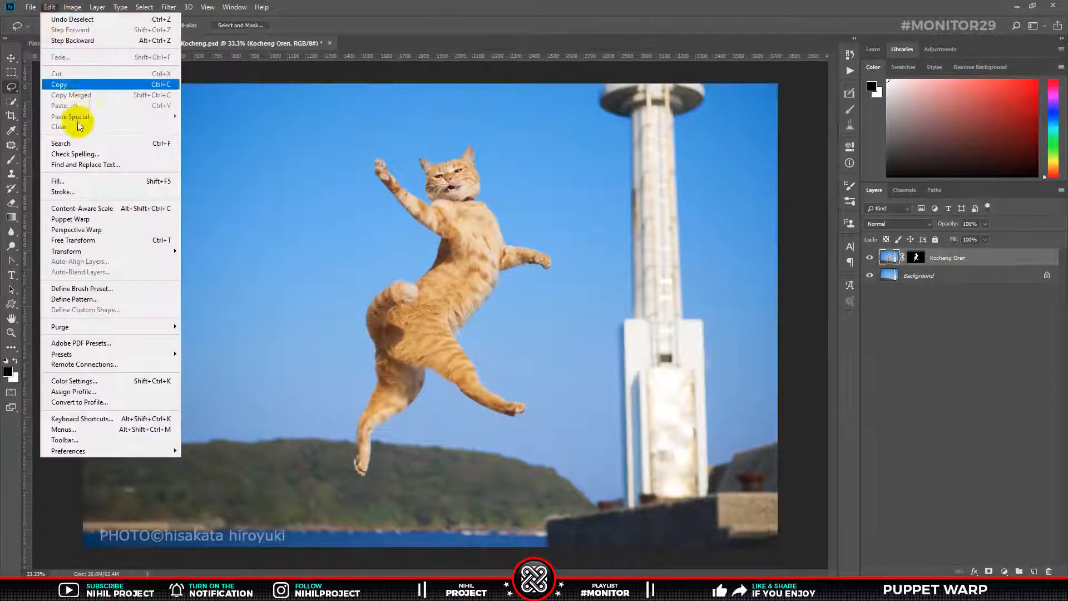
left_click(95, 216)
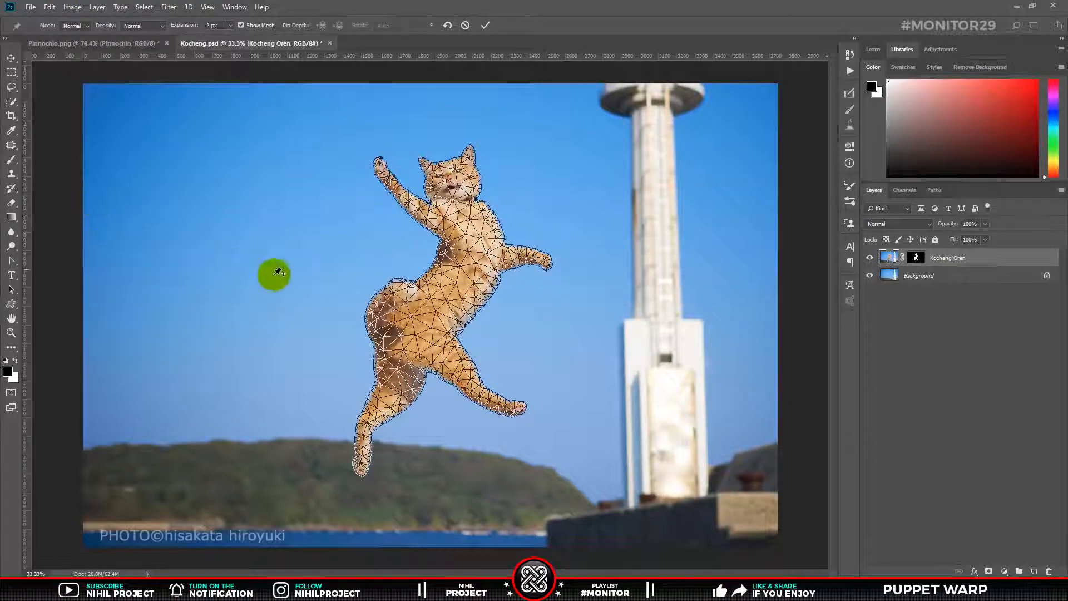
left_click(243, 26)
left_click(243, 25)
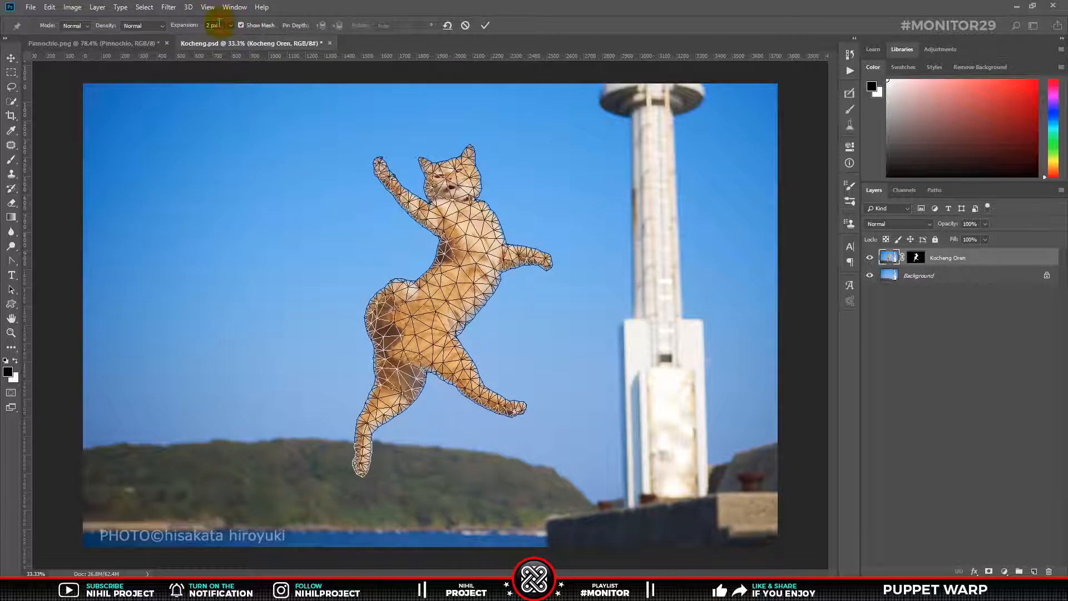
type("0")
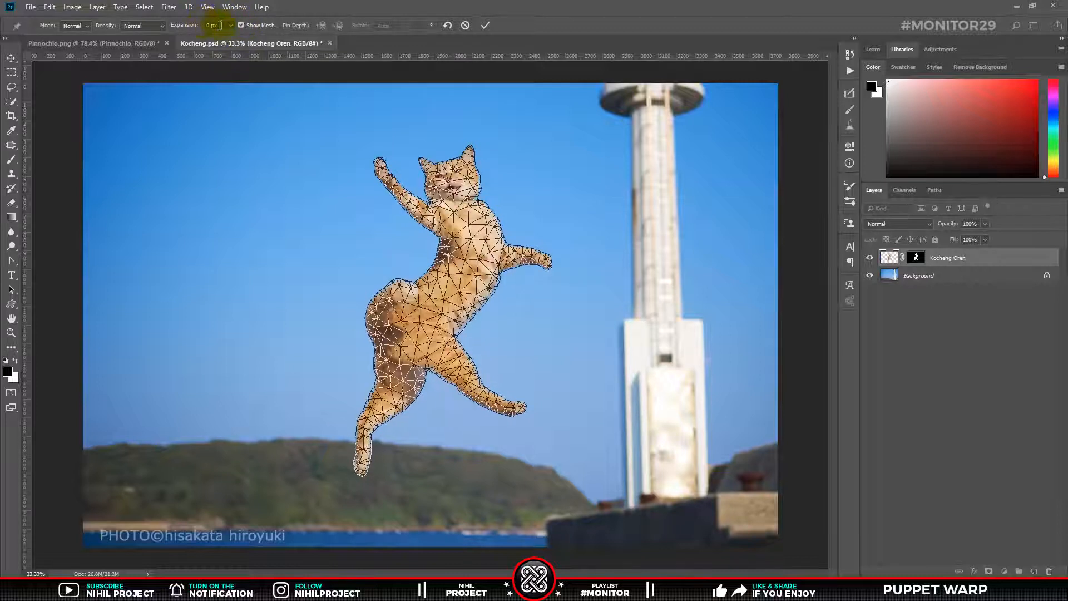
left_click(241, 26)
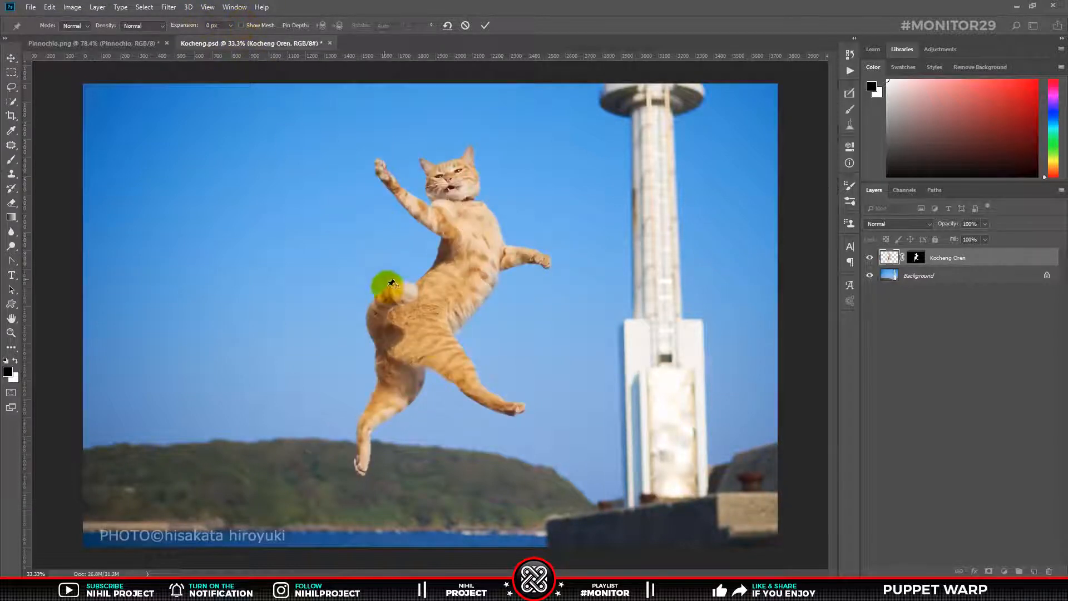
Pin the cat's hip, chest and head, and rotate the hip pin to about -76 degrees to swing the hind legs
left_click(429, 334)
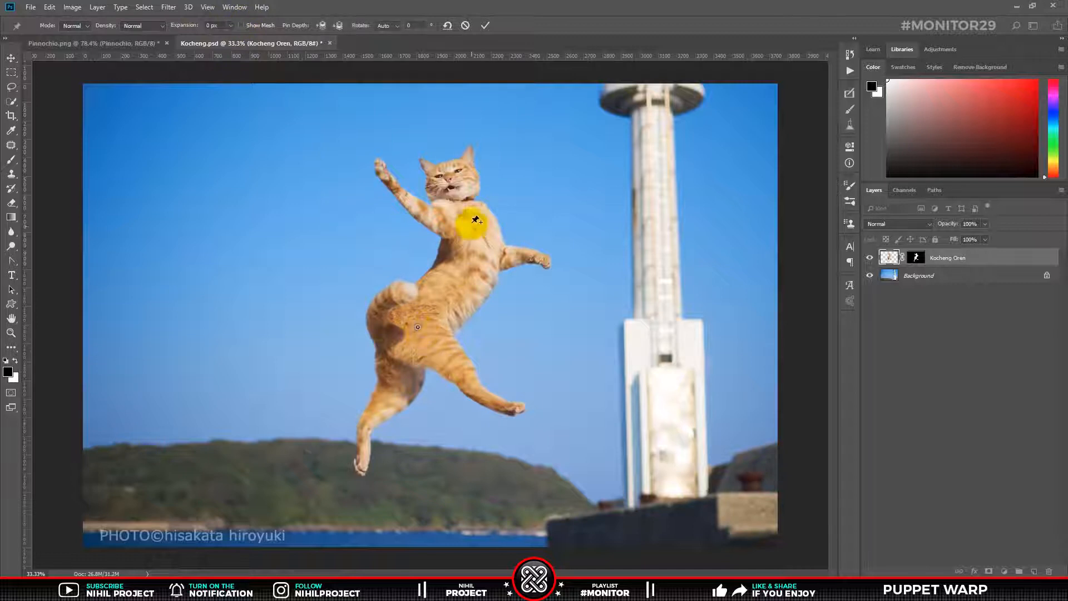
left_click(463, 206)
left_click(458, 167)
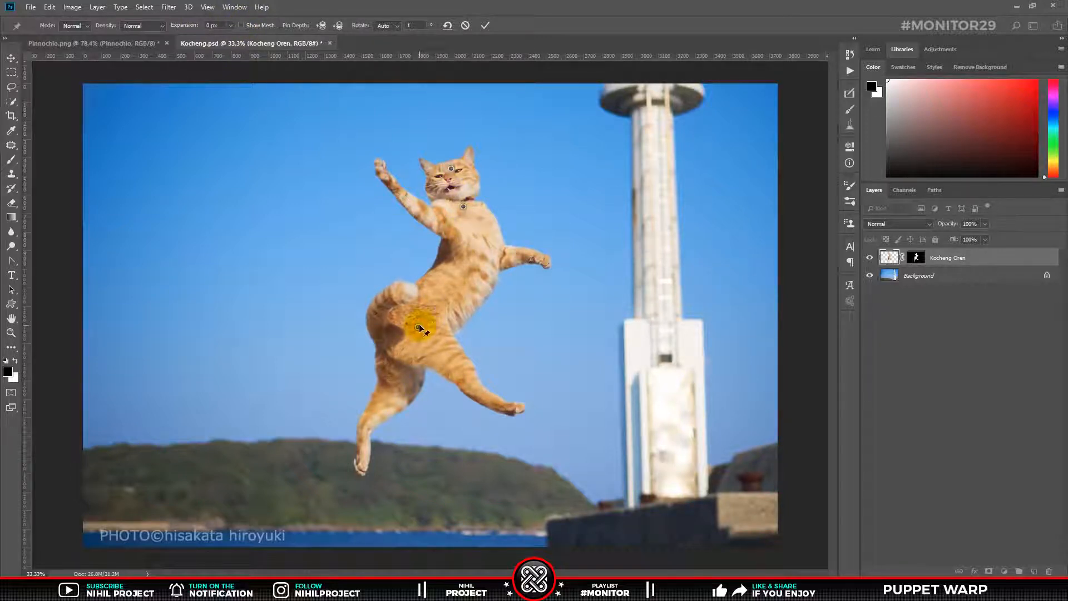
left_click_drag(431, 332, 462, 295)
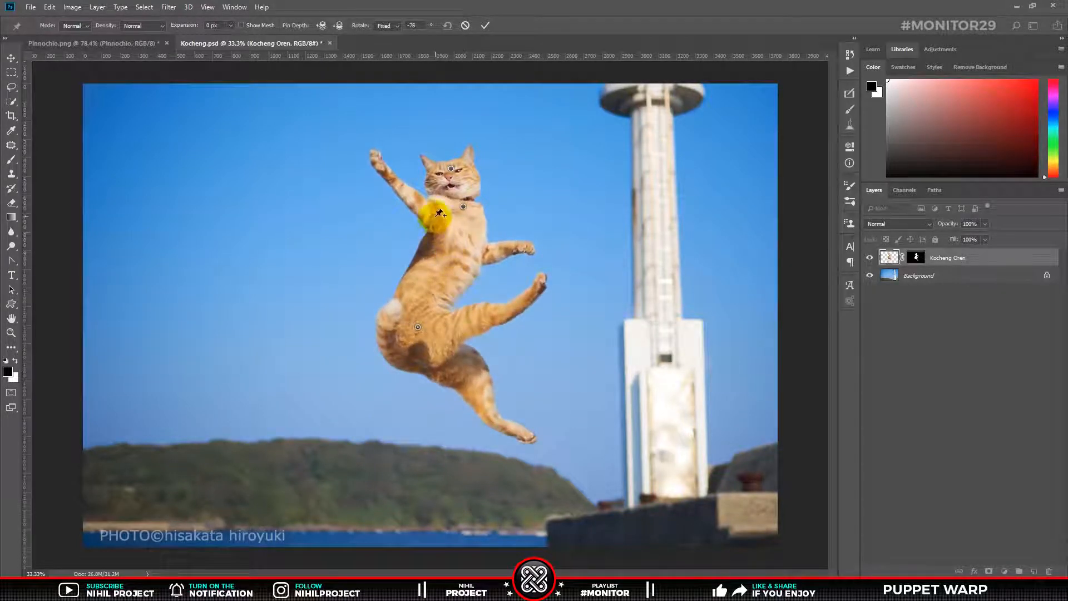
Pin the raised front leg from shoulder to paw and lift its paw, then pin the other front leg and bend it downward
left_click(434, 215)
left_click(408, 186)
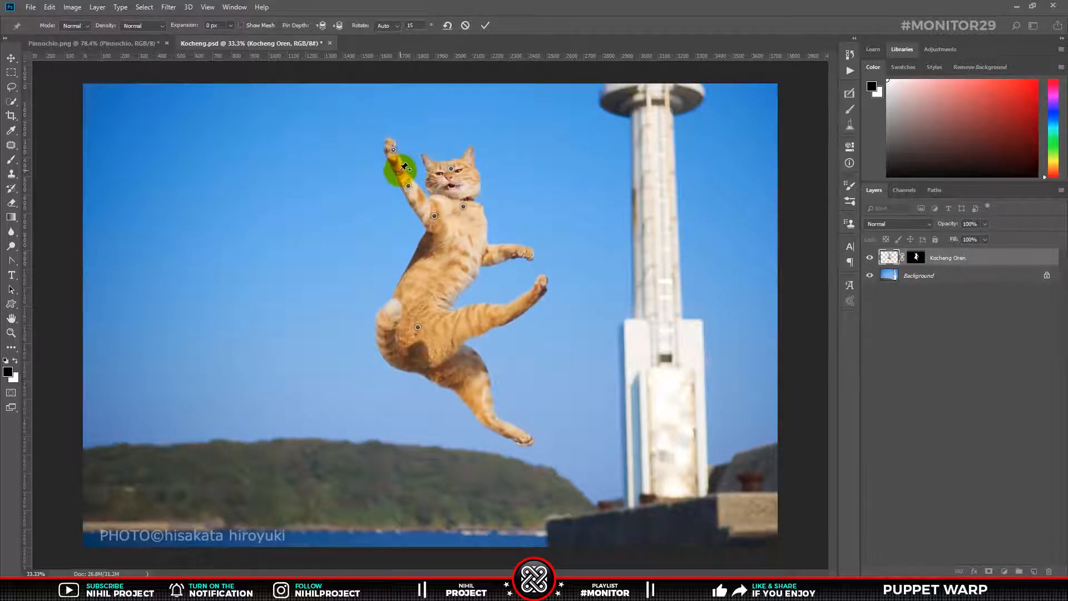
left_click(486, 252)
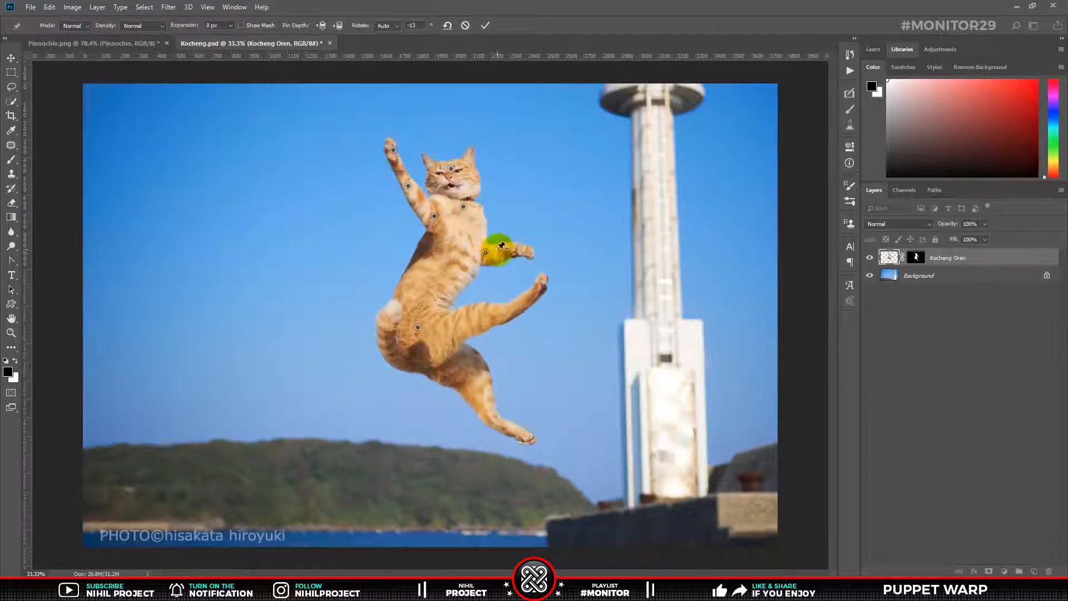
left_click_drag(501, 245, 502, 265)
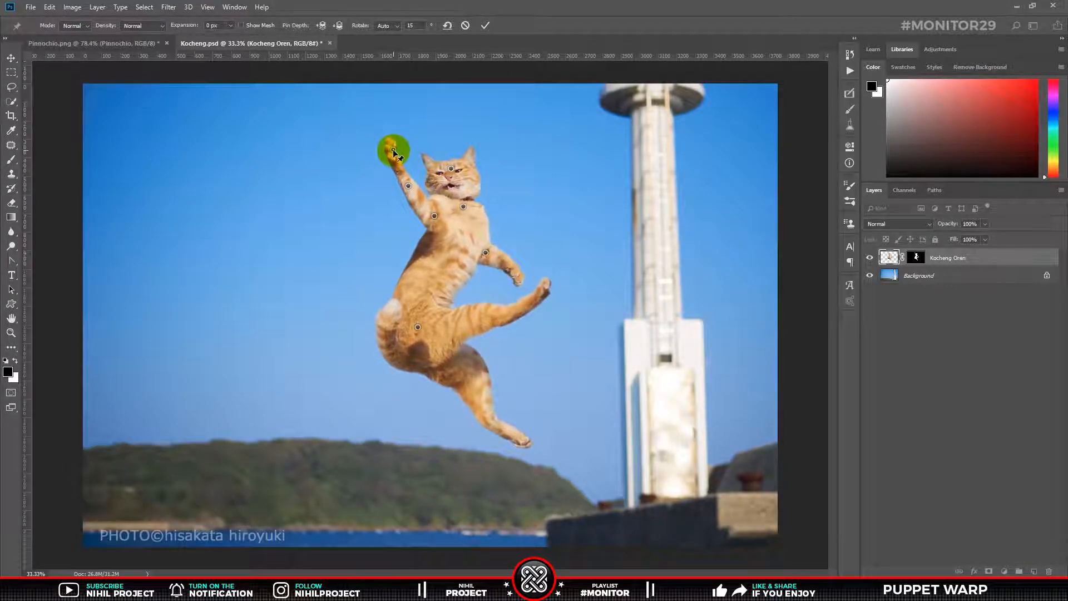
Try other positions for the raised front paw and cancel the whole warp
mouse_move(394, 151)
left_mouse_down()
mouse_move(170, 159)
mouse_move(768, 100)
mouse_move(477, 143)
mouse_move(405, 139)
left_mouse_up()
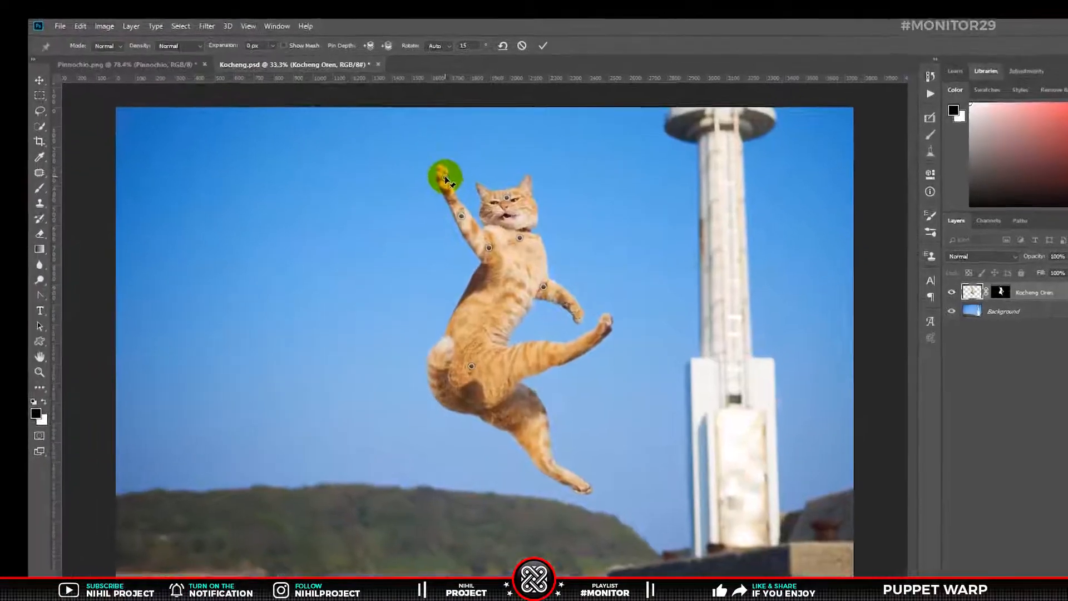
left_click_drag(394, 147, 369, 106)
key("Escape")
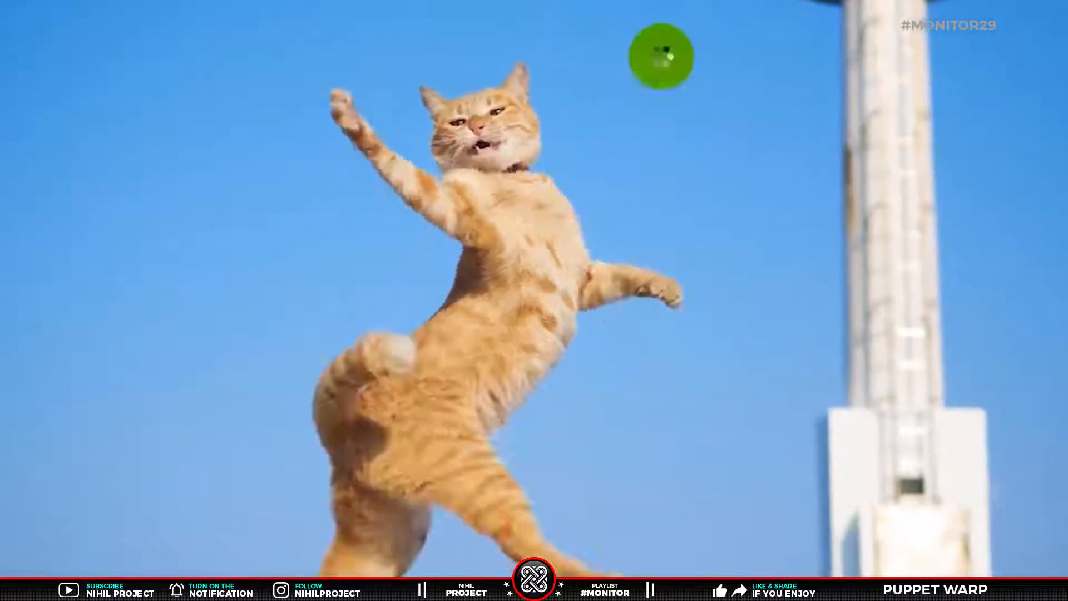